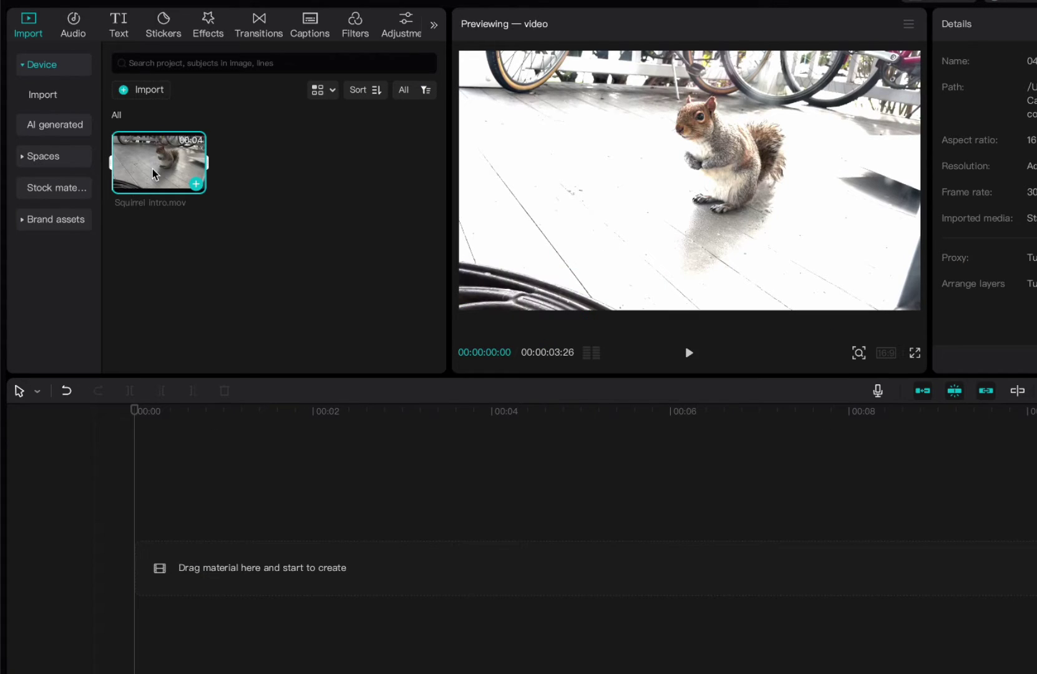
Add Squirrel intro.mov to the timeline and set the canvas to 9:16 portrait.
{"action": "left_click_drag", "start_coordinate": [154, 175], "coordinate": [138, 569]}
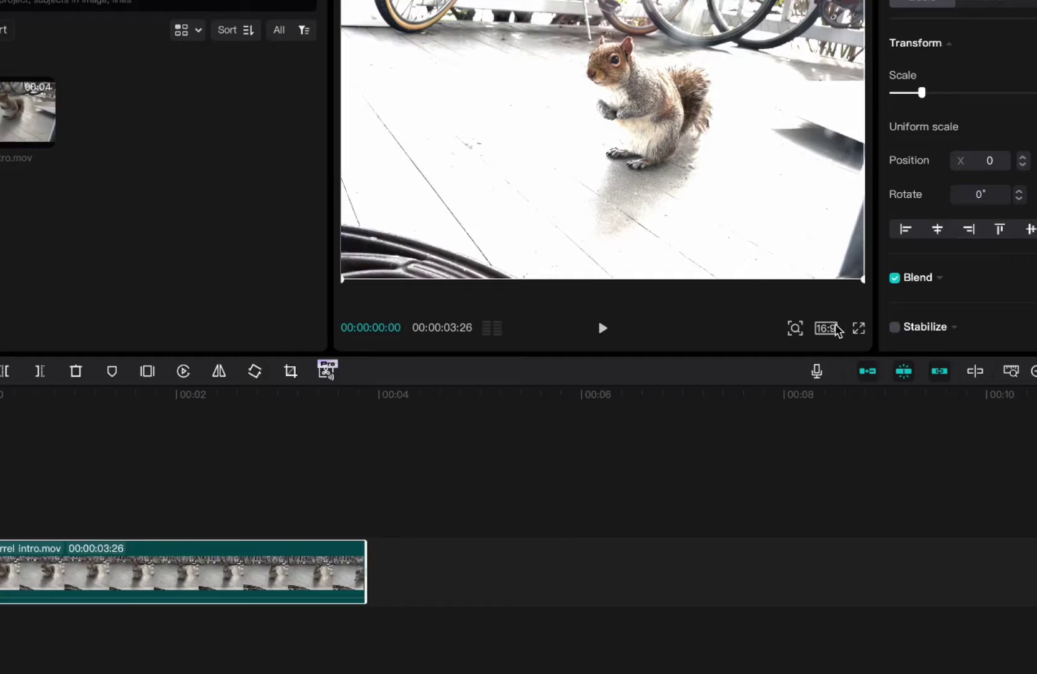
{"action": "left_click", "coordinate": [886, 353]}
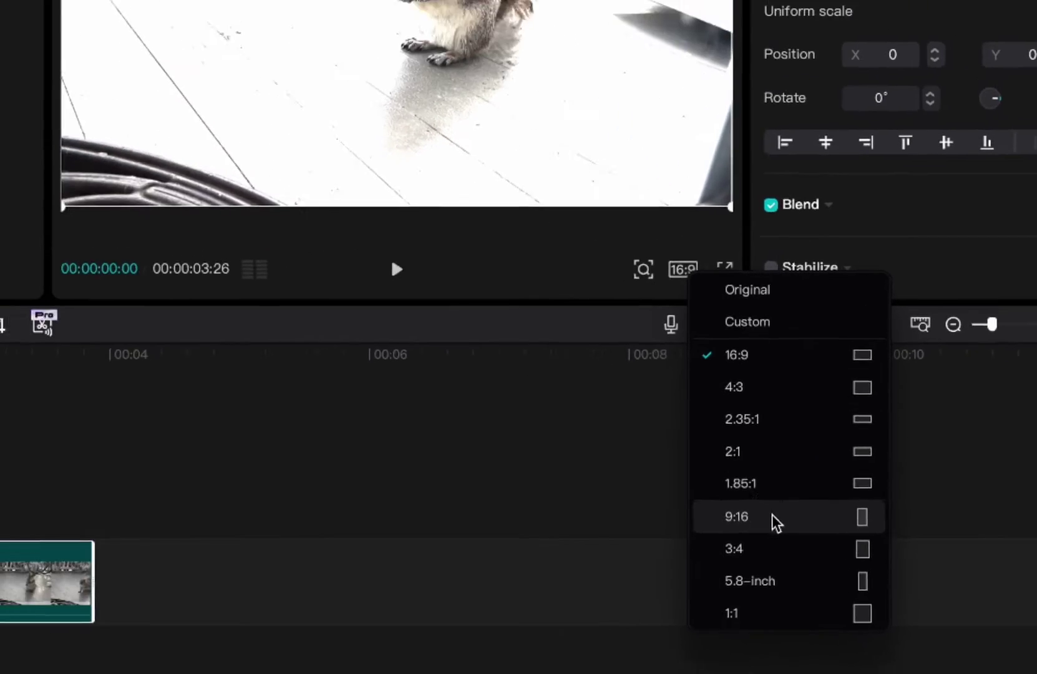
{"action": "left_click", "coordinate": [668, 518]}
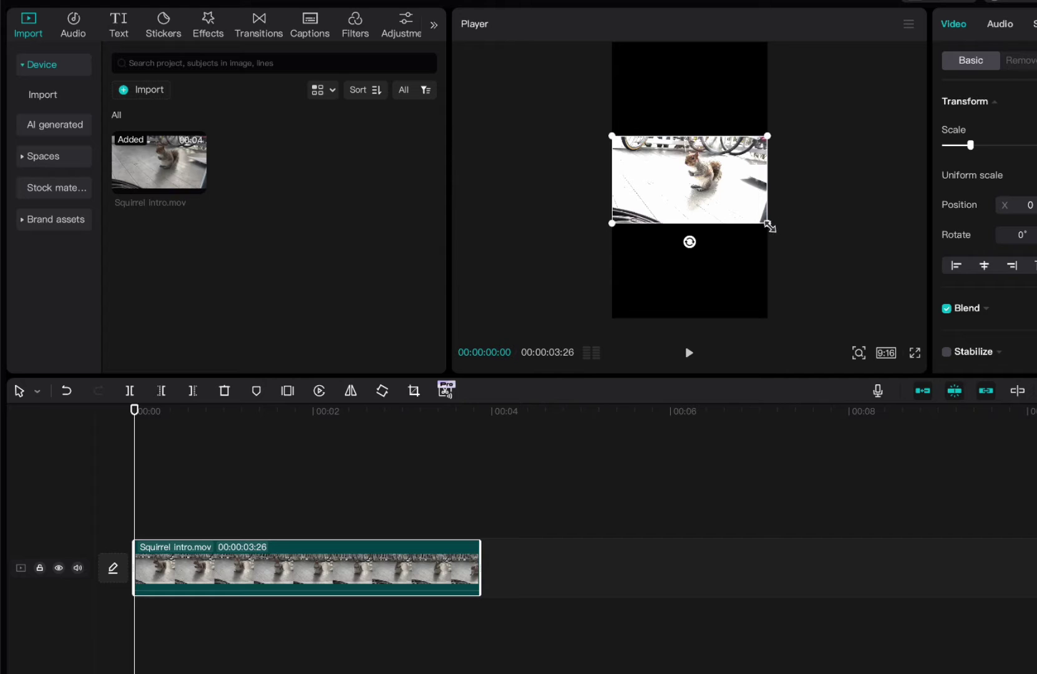
Scale the clip up to fill the frame, shift it left to frame the squirrel, and scrub through it.
{"action": "left_click_drag", "start_coordinate": [769, 226], "coordinate": [936, 495]}
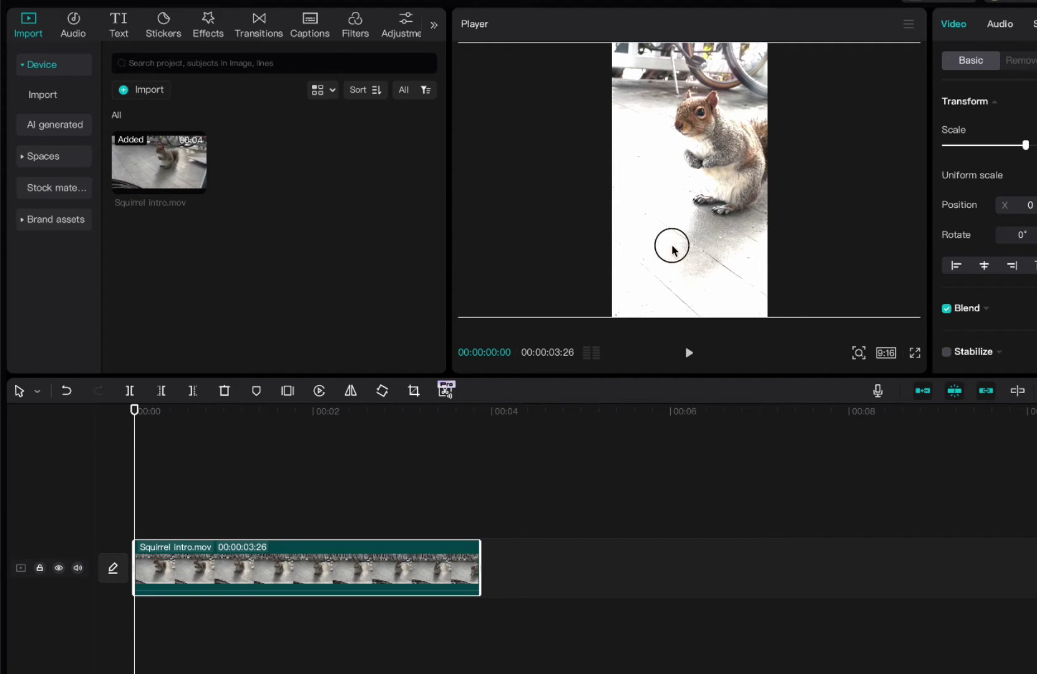
{"action": "left_click_drag", "start_coordinate": [672, 249], "coordinate": [671, 252]}
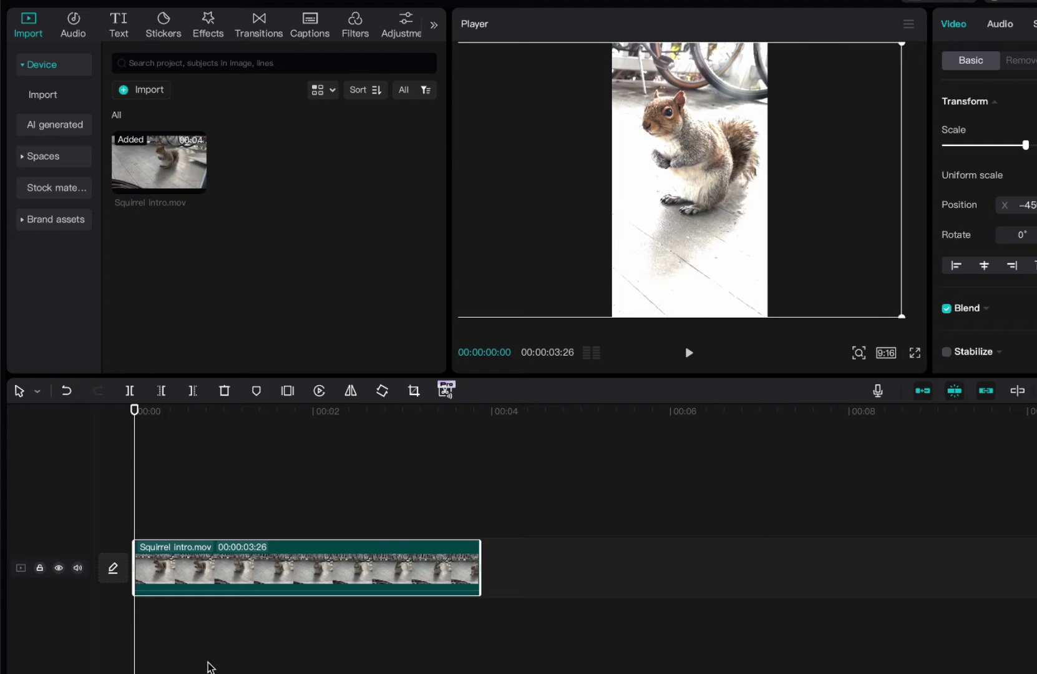
{"action": "left_click_drag", "start_coordinate": [134, 410], "coordinate": [477, 421]}
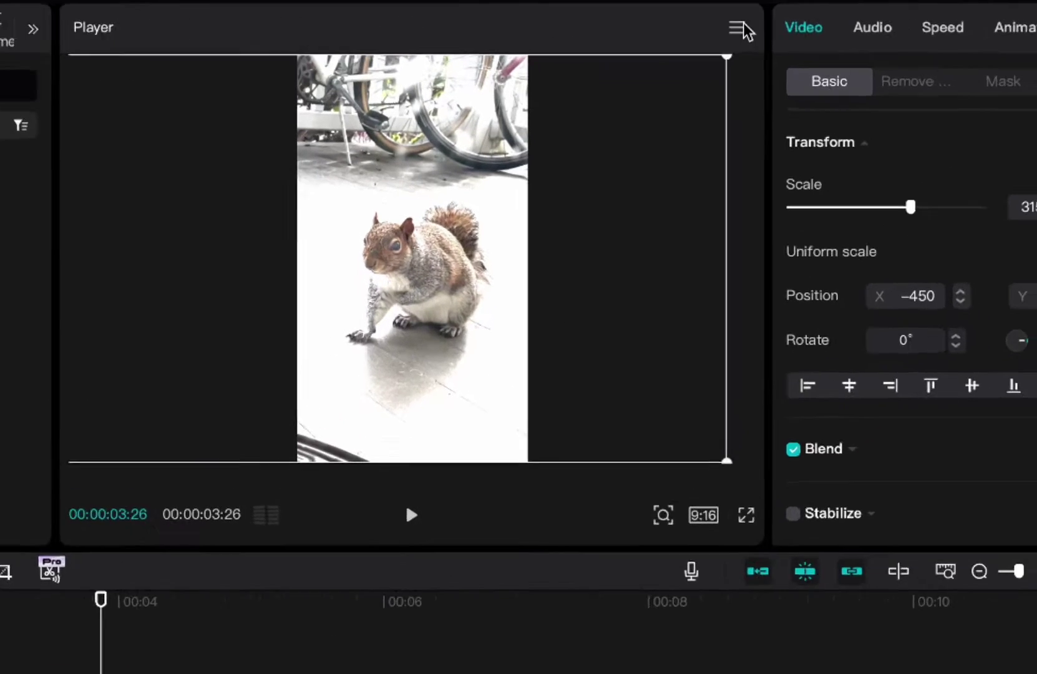
Export the current frame as a 1080P PNG still named 'Squirrel start frame'.
{"action": "left_click", "coordinate": [909, 24]}
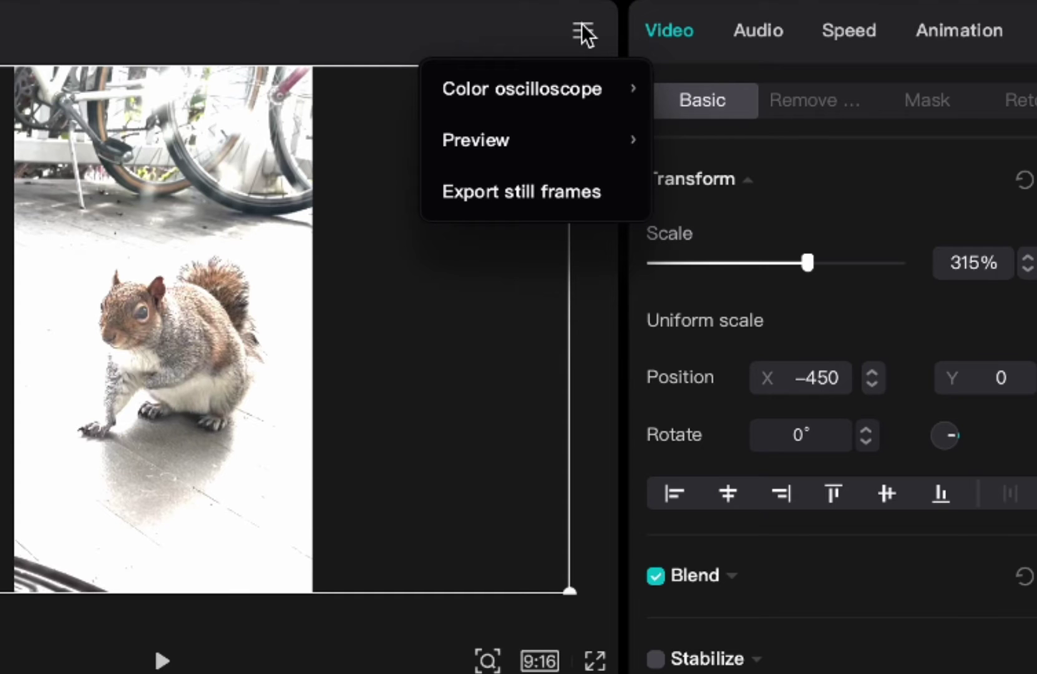
{"action": "left_click", "coordinate": [549, 198]}
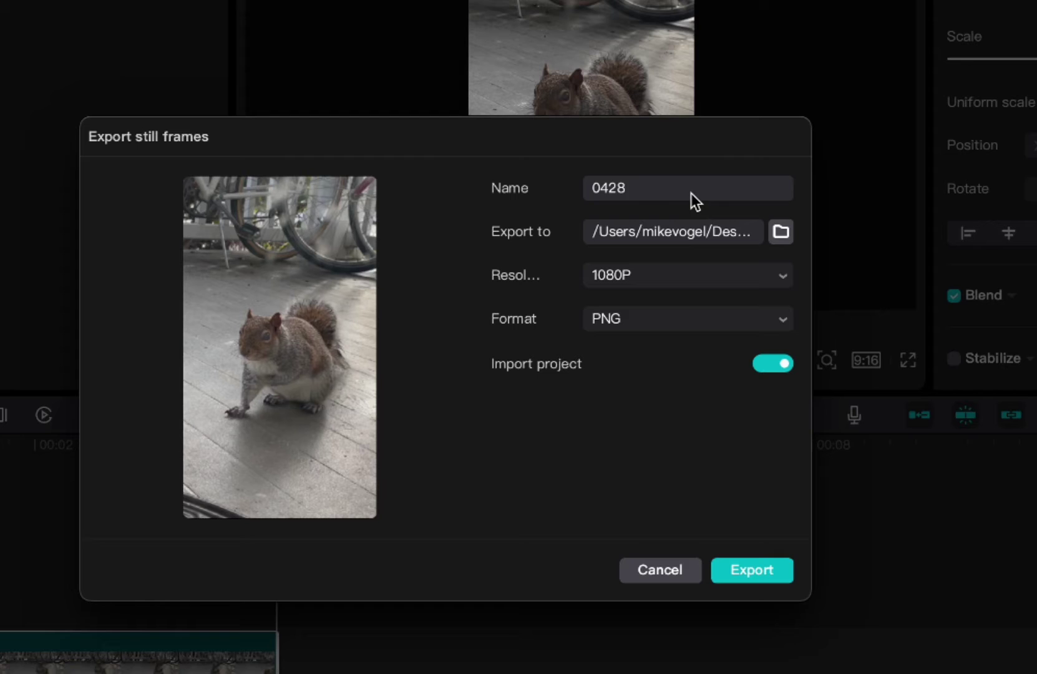
{"action": "double_click", "coordinate": [692, 193]}
{"action": "type", "text": "Squirrel start frame"}
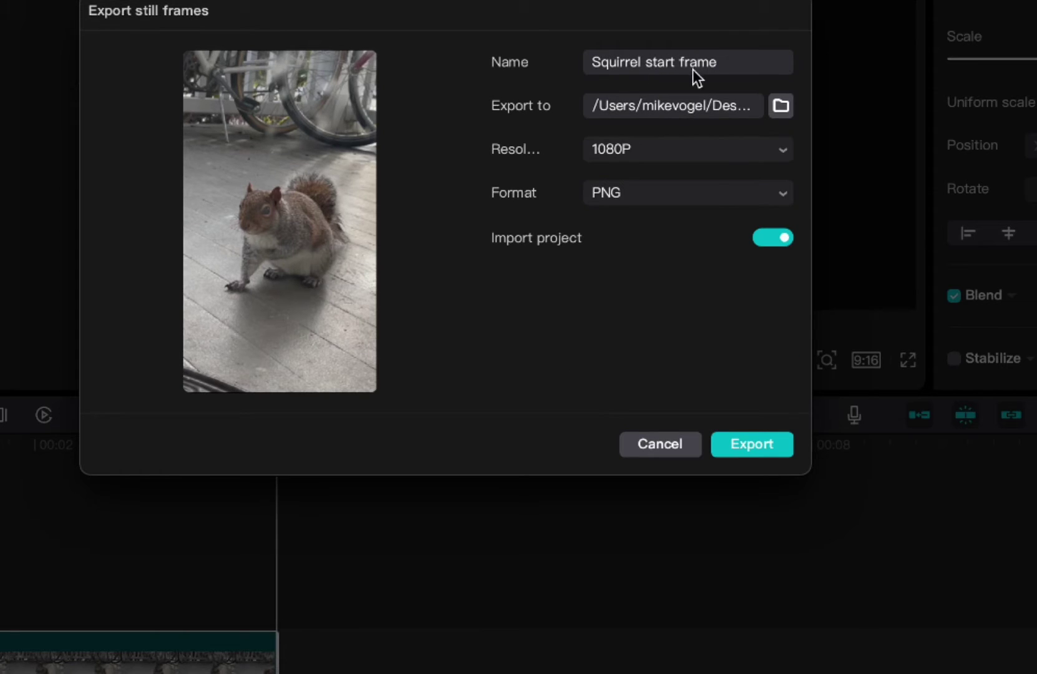
{"action": "left_click", "coordinate": [752, 446]}
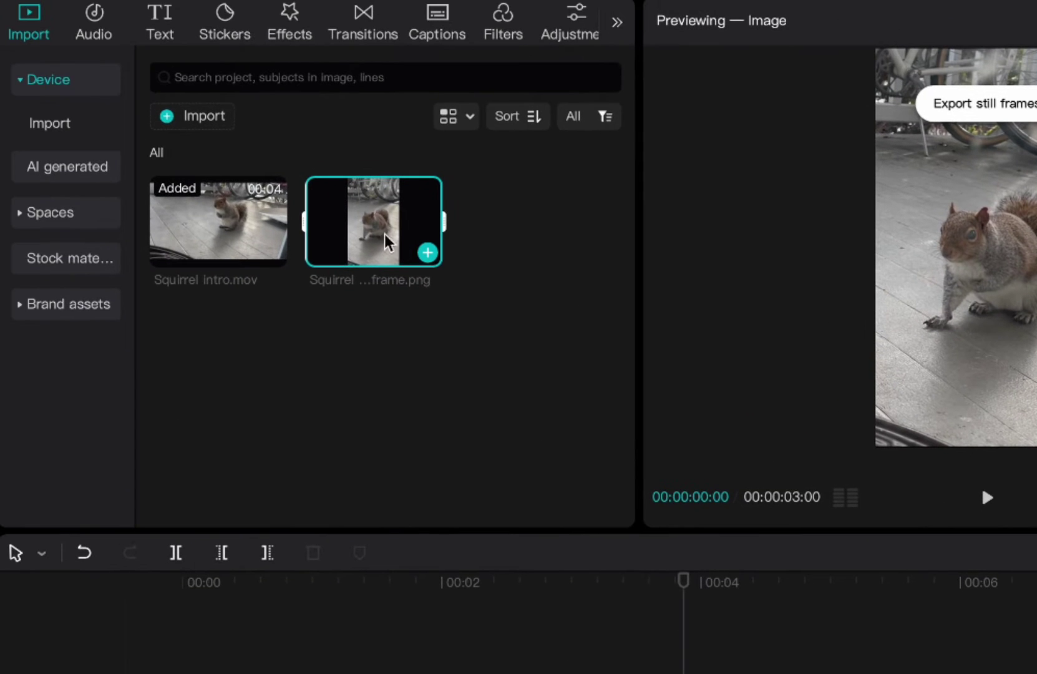
Place Squirrel start frame.png after the intro clip, adapt it to the HDR colour space, and play back.
{"action": "left_click_drag", "start_coordinate": [387, 240], "coordinate": [563, 482]}
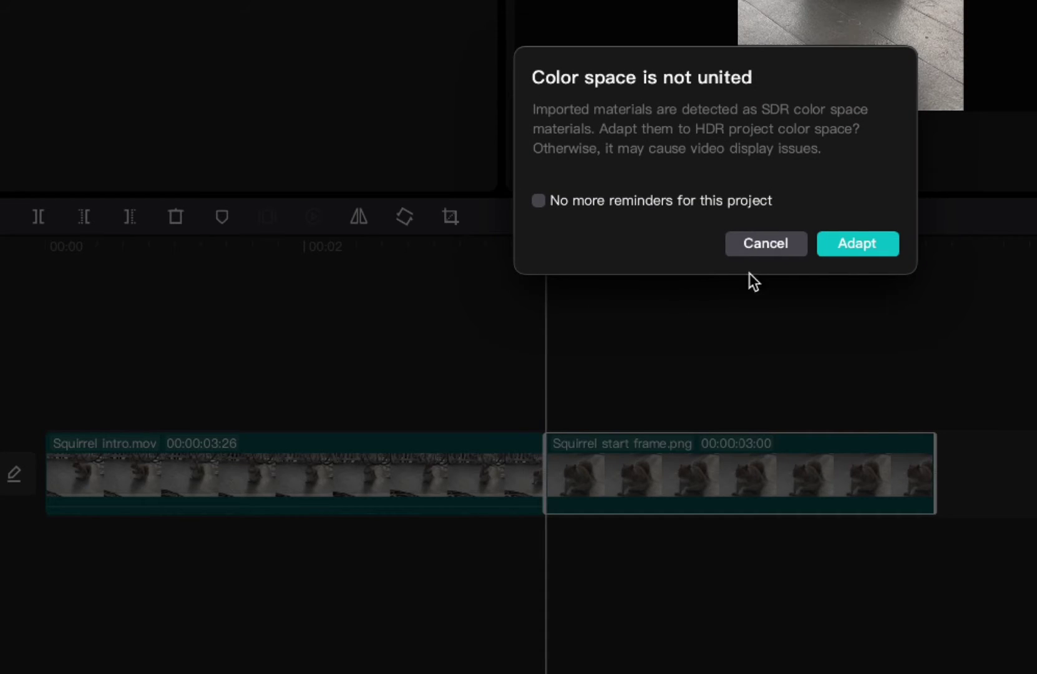
{"action": "left_click", "coordinate": [850, 242]}
{"action": "key", "text": "space"}
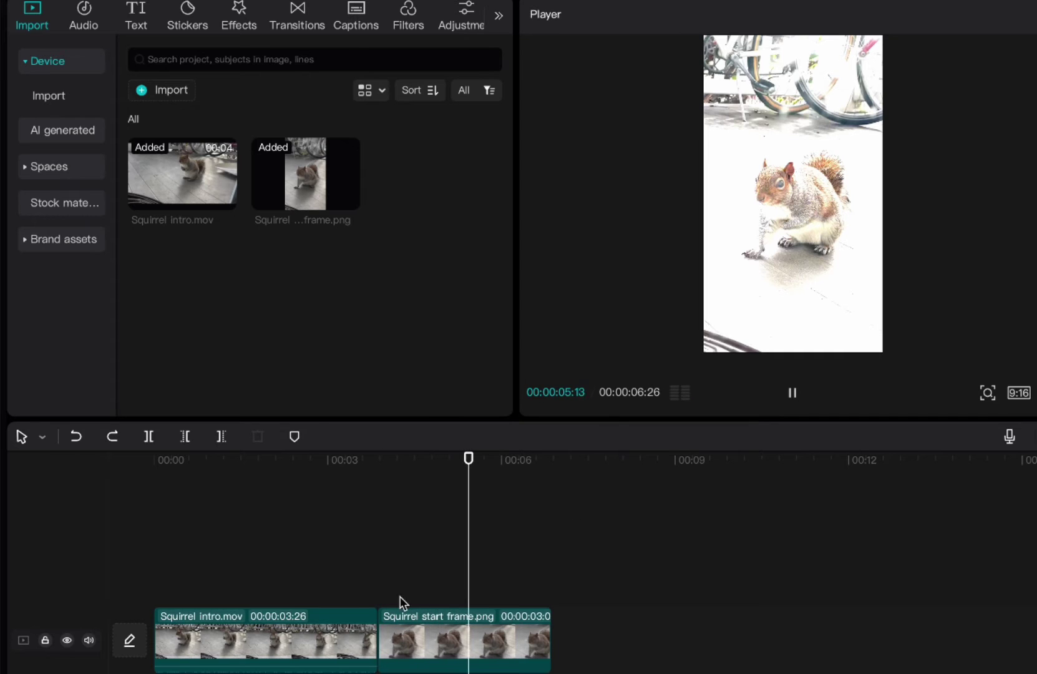
{"action": "left_click", "coordinate": [318, 644]}
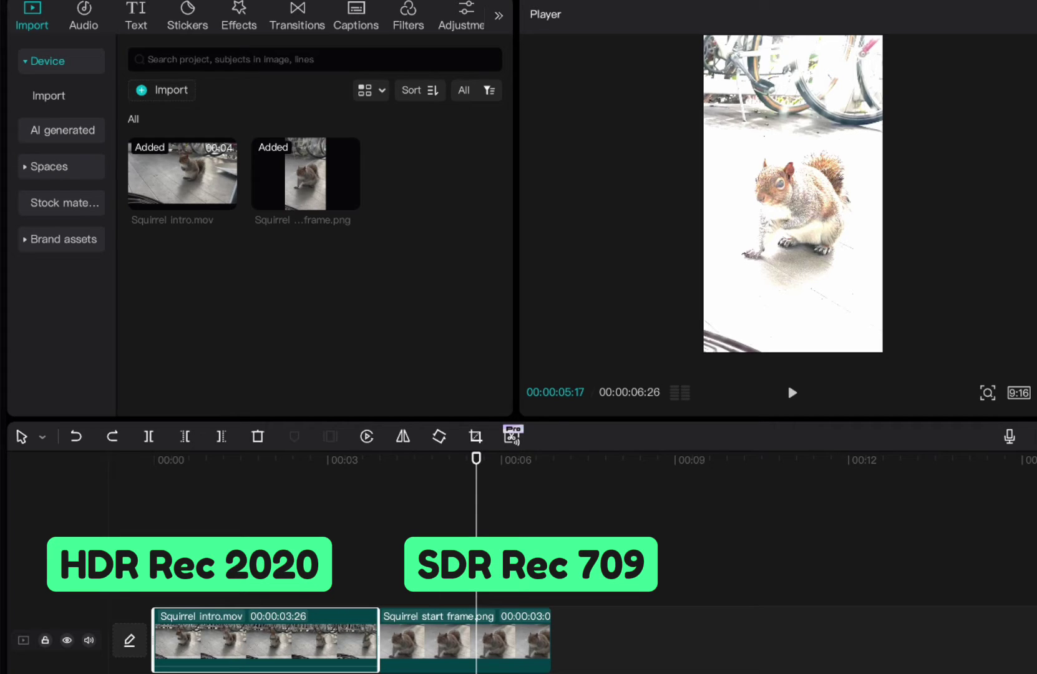
Change the project colour space to SDR – Rec.709 in the project settings and save.
{"action": "left_click", "coordinate": [447, 460]}
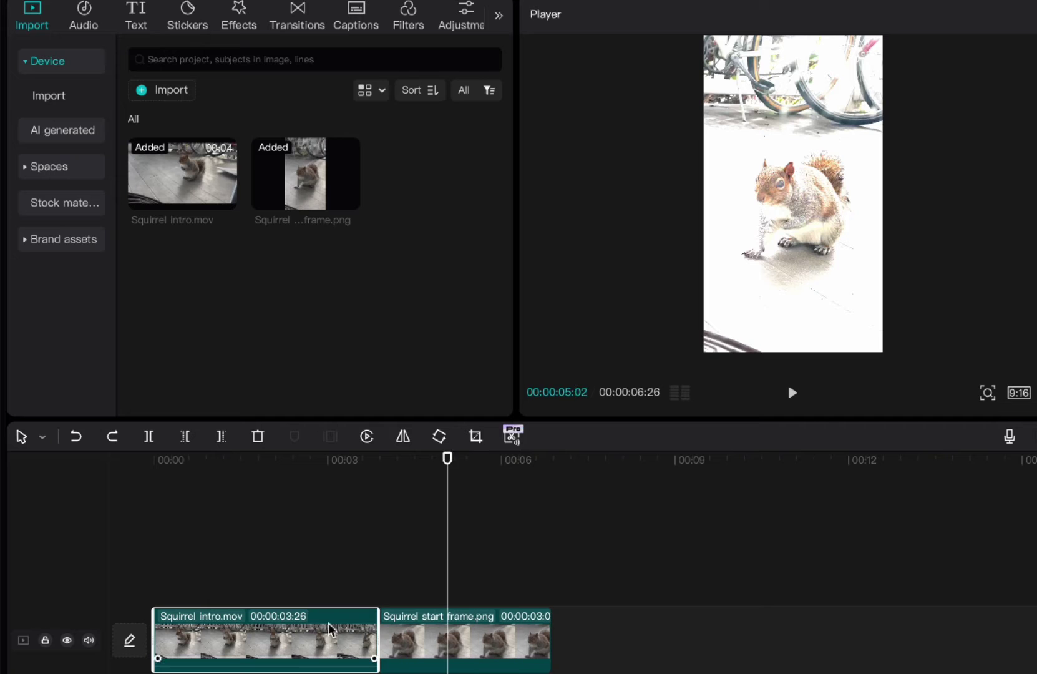
{"action": "left_click", "coordinate": [394, 548]}
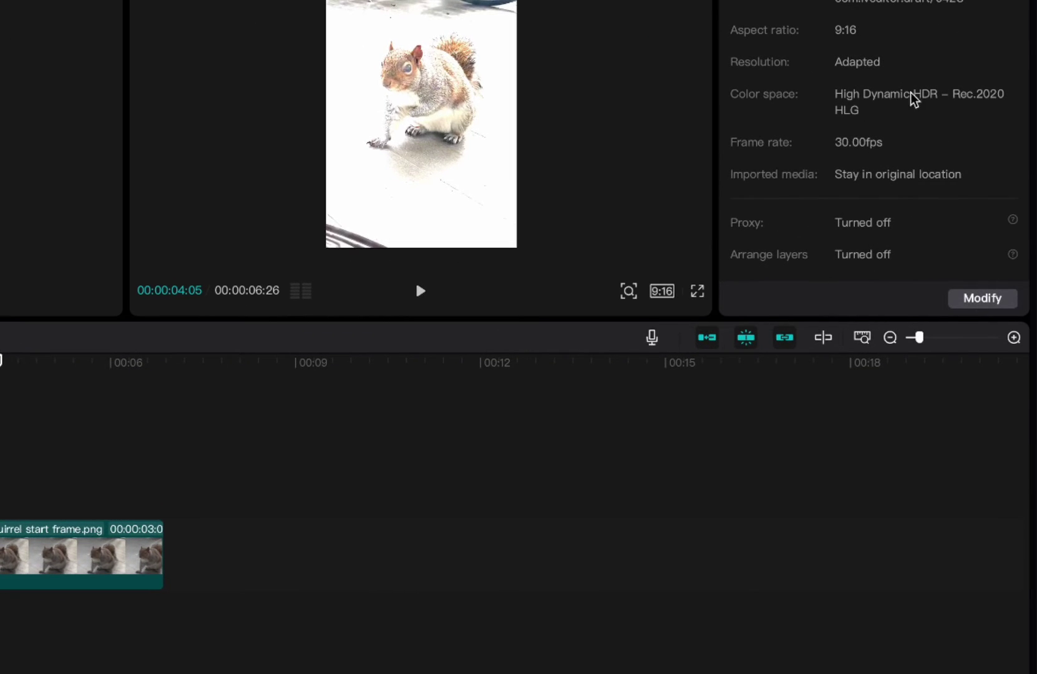
{"action": "left_click", "coordinate": [981, 300]}
{"action": "left_click", "coordinate": [398, 378]}
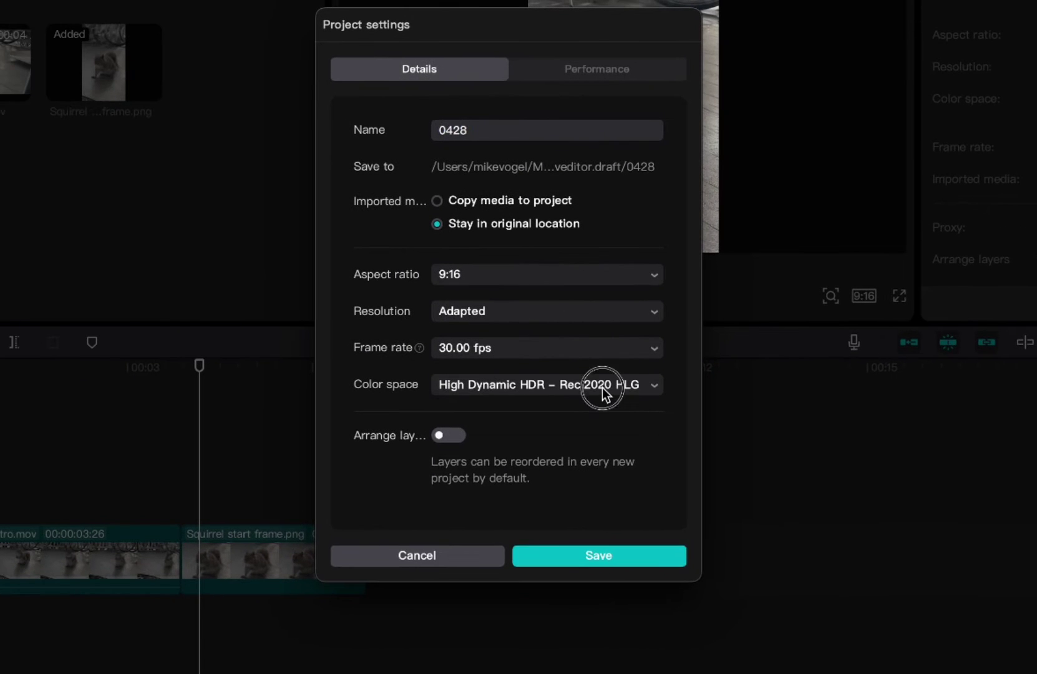
{"action": "left_click", "coordinate": [582, 422]}
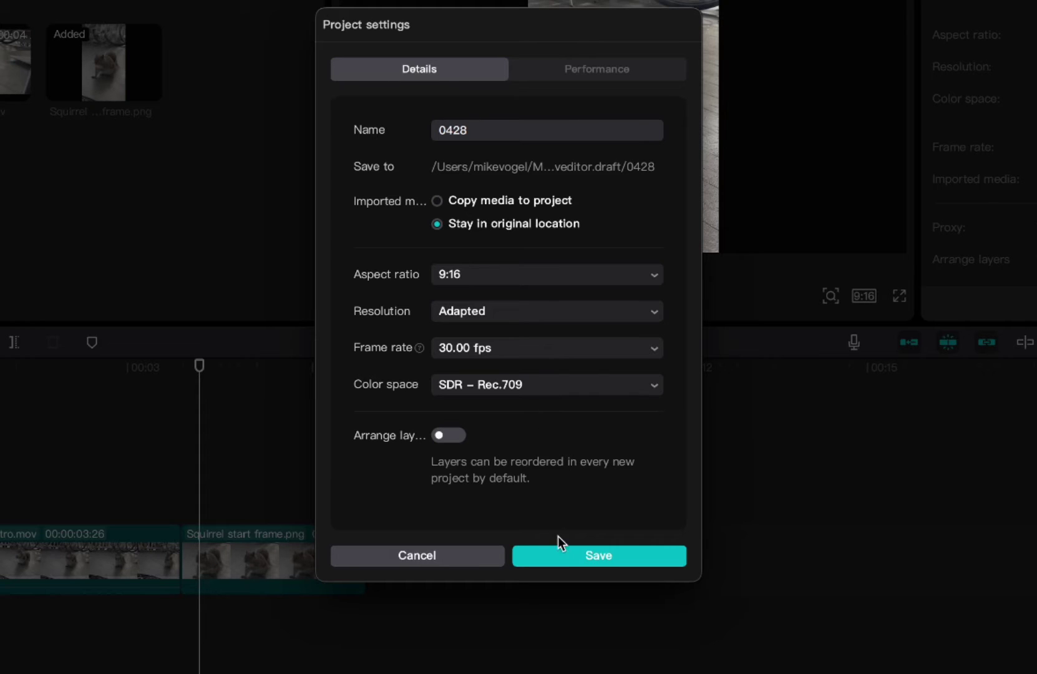
{"action": "left_click", "coordinate": [559, 555]}
Play the timeline from earlier points to check the clips' colours.
{"action": "left_click", "coordinate": [103, 480]}
{"action": "key", "text": "space"}
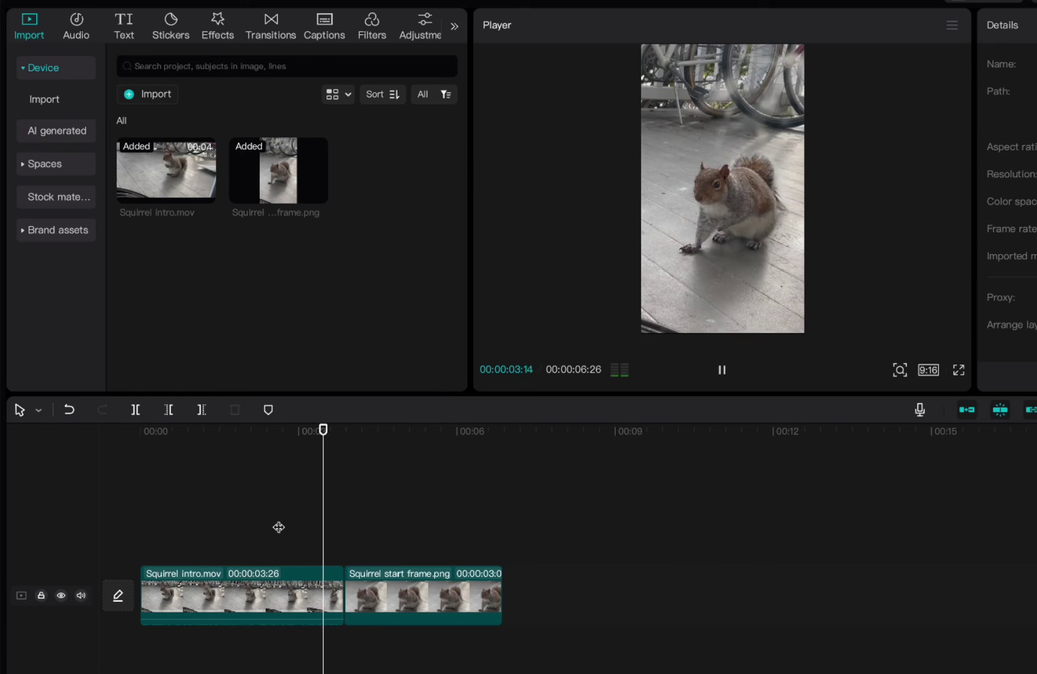
{"action": "key", "text": "space"}
{"action": "left_click", "coordinate": [278, 527]}
{"action": "key", "text": "space"}
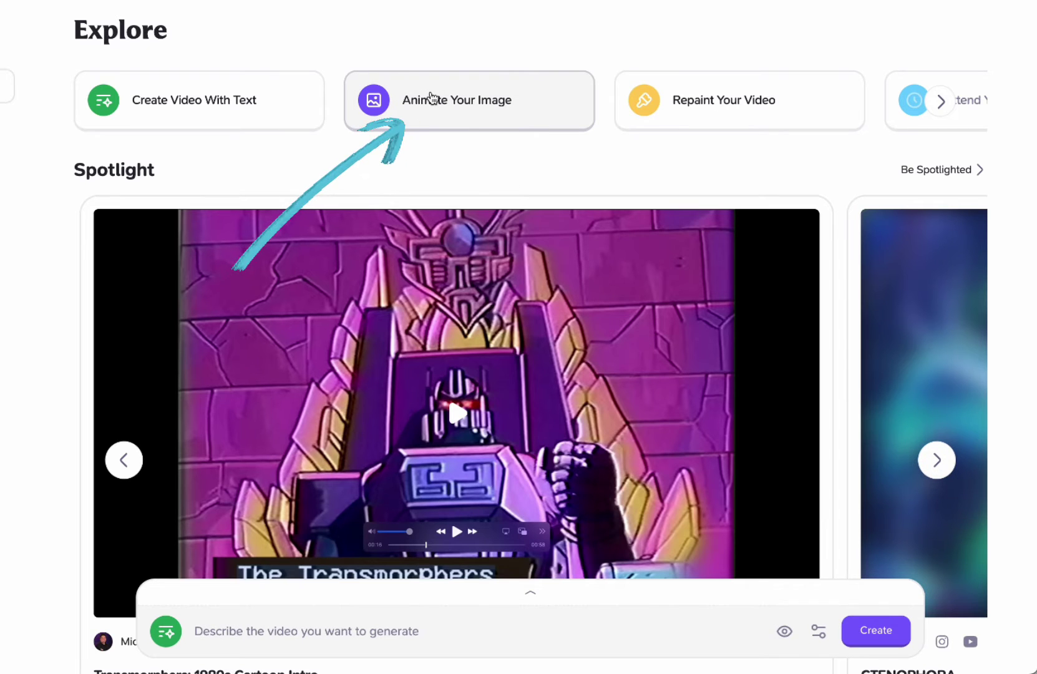
Upload Squirrel start frame.png and enter the prompt 'the squirrel turns into a liminal monster'.
{"action": "left_click", "coordinate": [431, 98]}
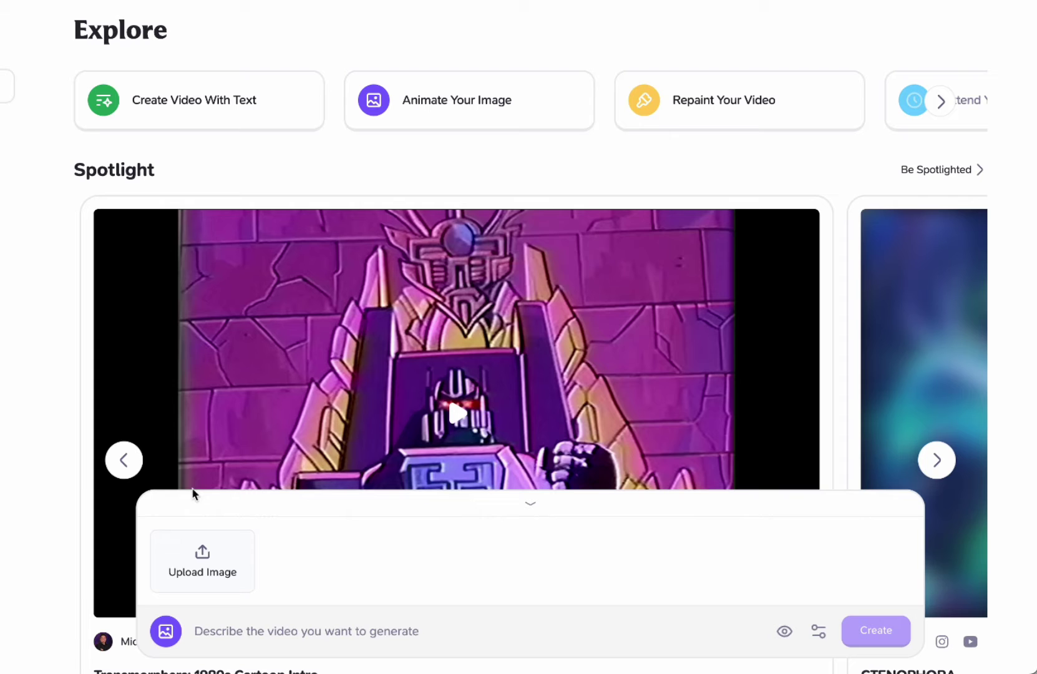
{"action": "left_click", "coordinate": [196, 571]}
{"action": "left_click", "coordinate": [296, 158]}
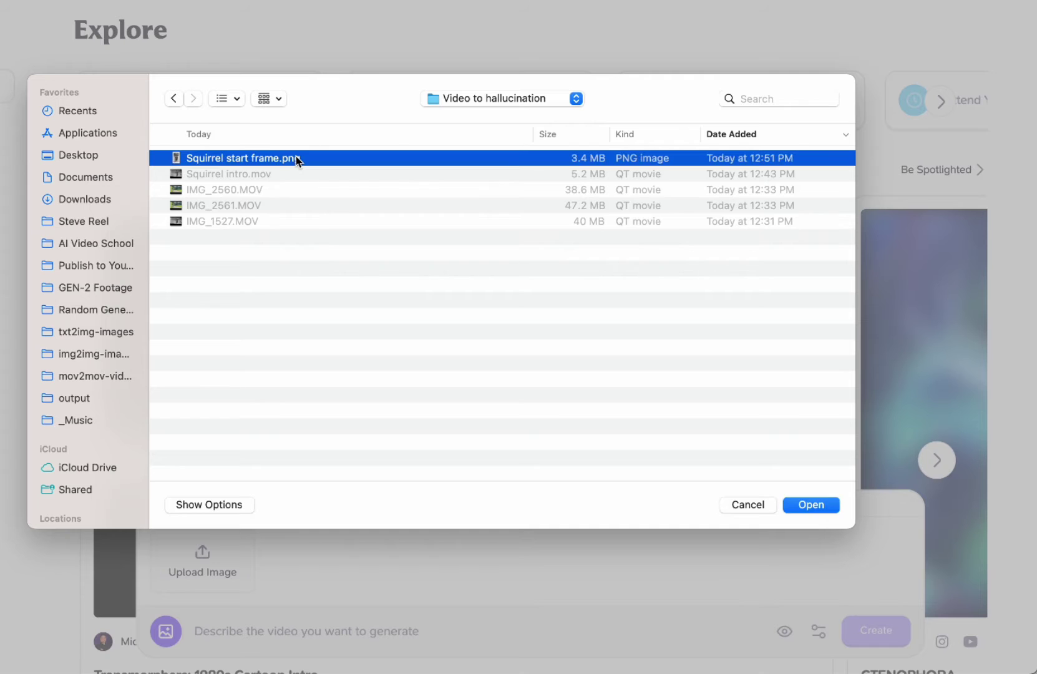
{"action": "double_click", "coordinate": [179, 158]}
{"action": "type", "text": "the squ"}
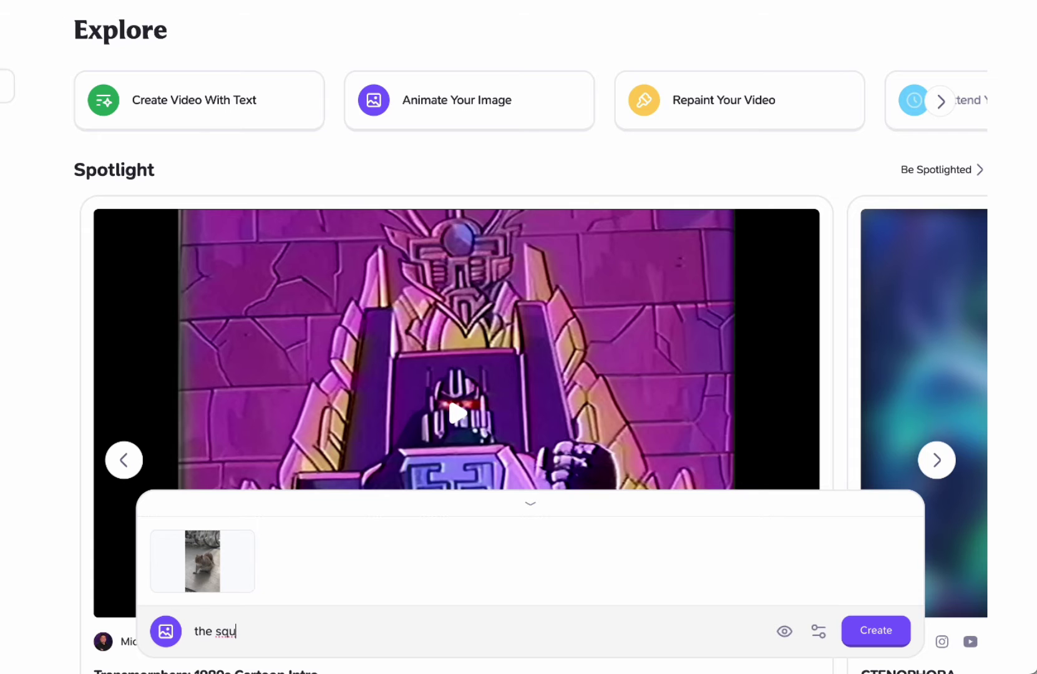
{"action": "type", "text": "irr"}
{"action": "type", "text": "el"}
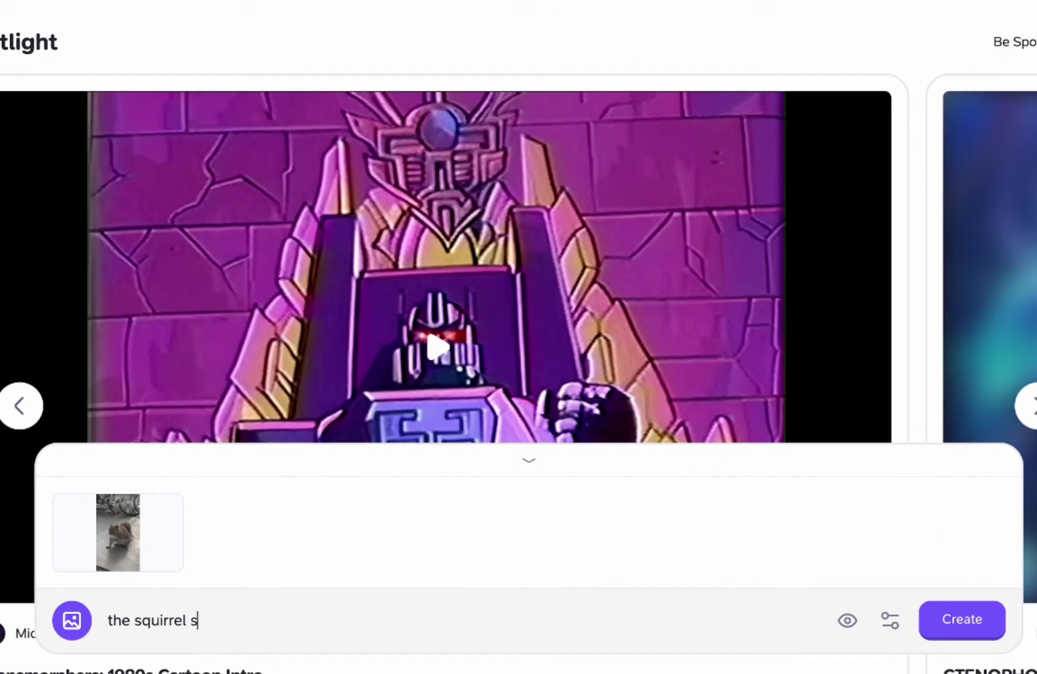
{"action": "type", "text": " turns into a liminal monster"}
Set the duration to 4s, turn off Create in Public, and start generating.
{"action": "left_click", "coordinate": [891, 621]}
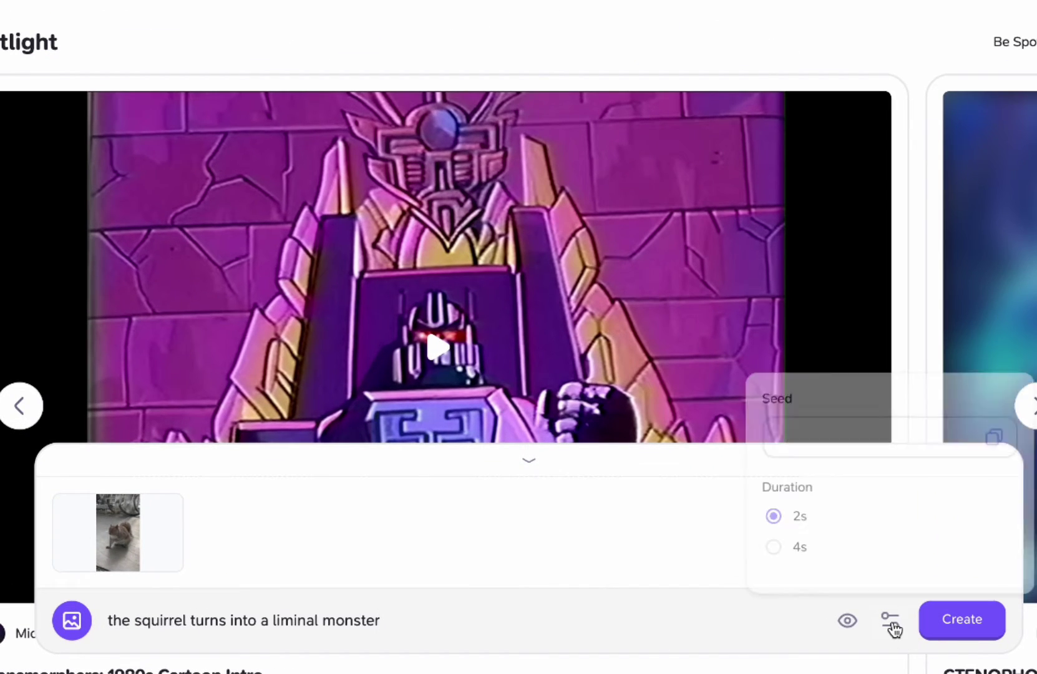
{"action": "left_click", "coordinate": [770, 545]}
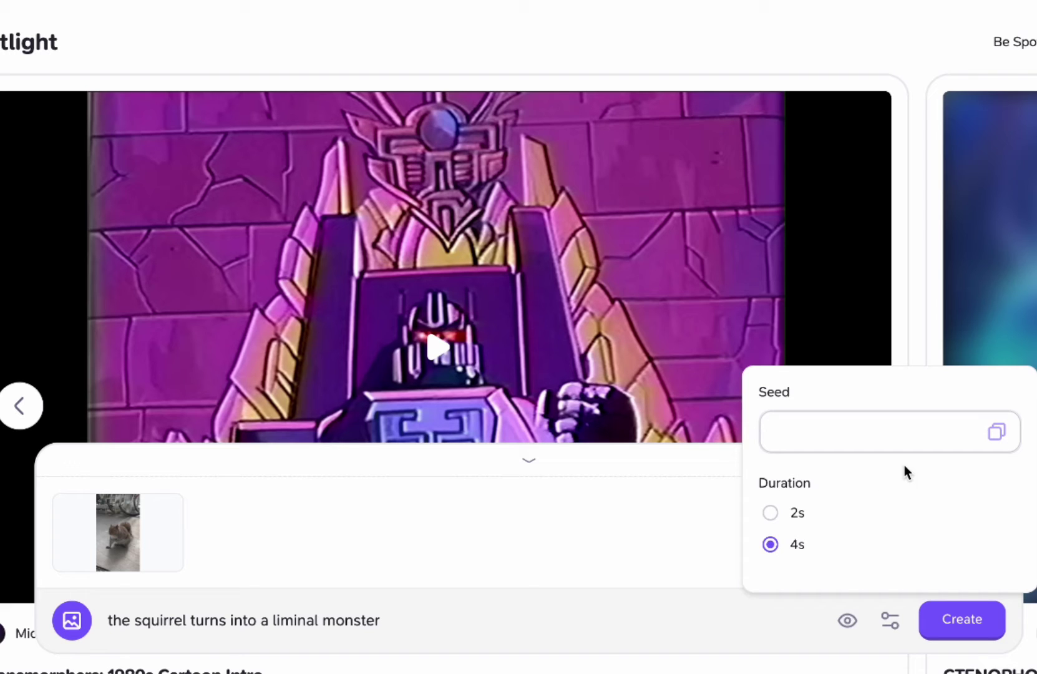
{"action": "left_click", "coordinate": [848, 621]}
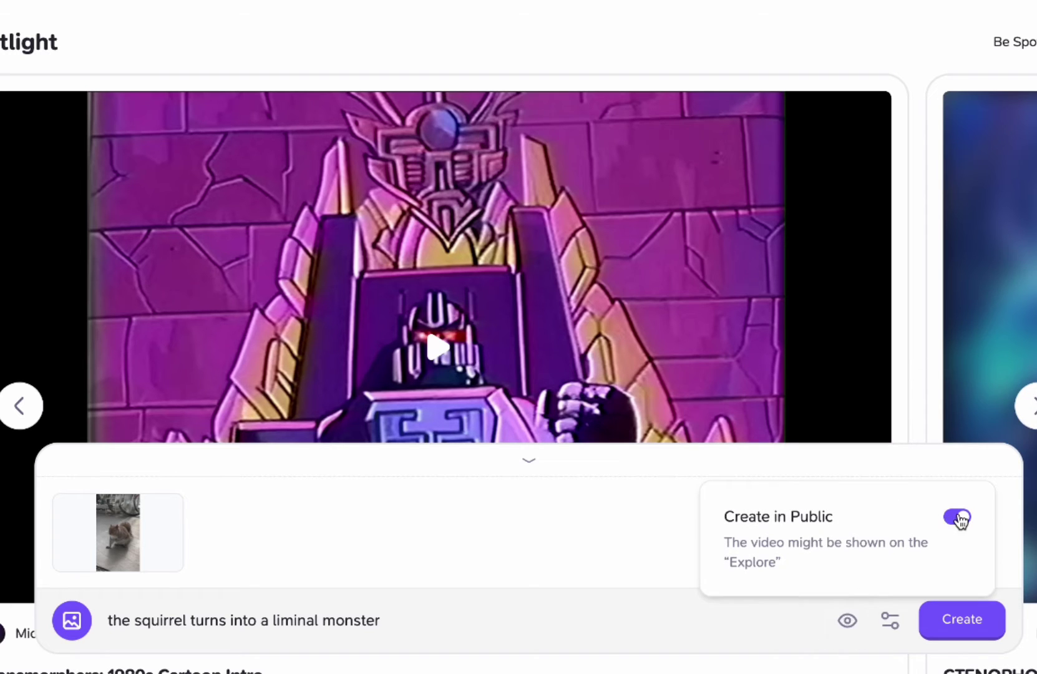
{"action": "left_click", "coordinate": [642, 593]}
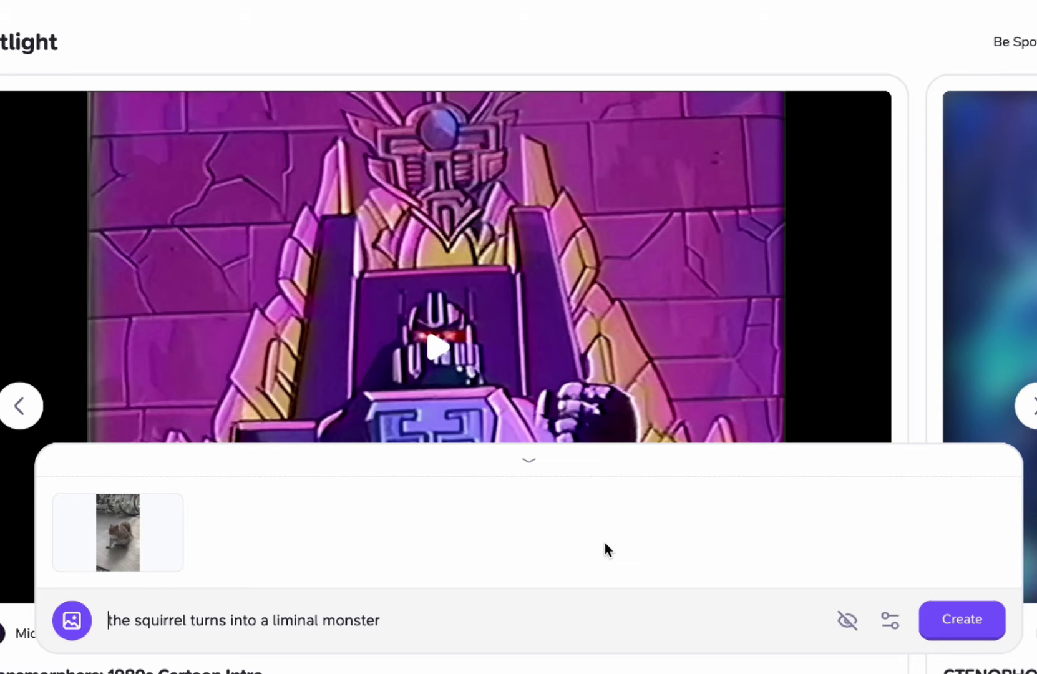
{"action": "left_click", "coordinate": [962, 621]}
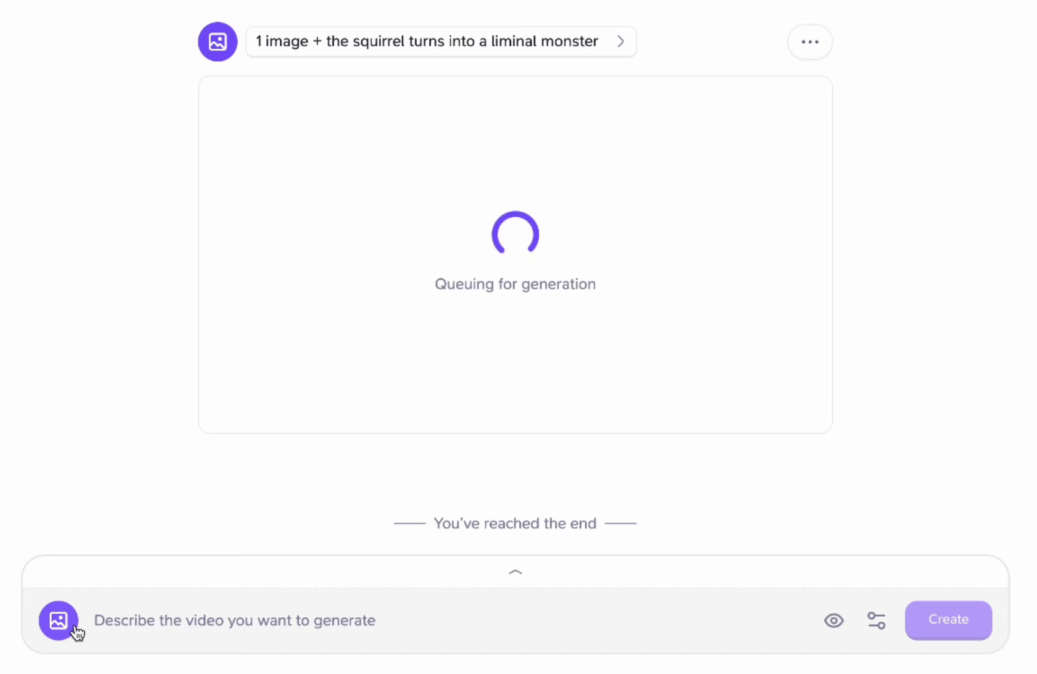
Upload Squirrel start frame.png, paste the syrup-and-butter prompt, generate, and pick the image again.
{"action": "left_click", "coordinate": [52, 613]}
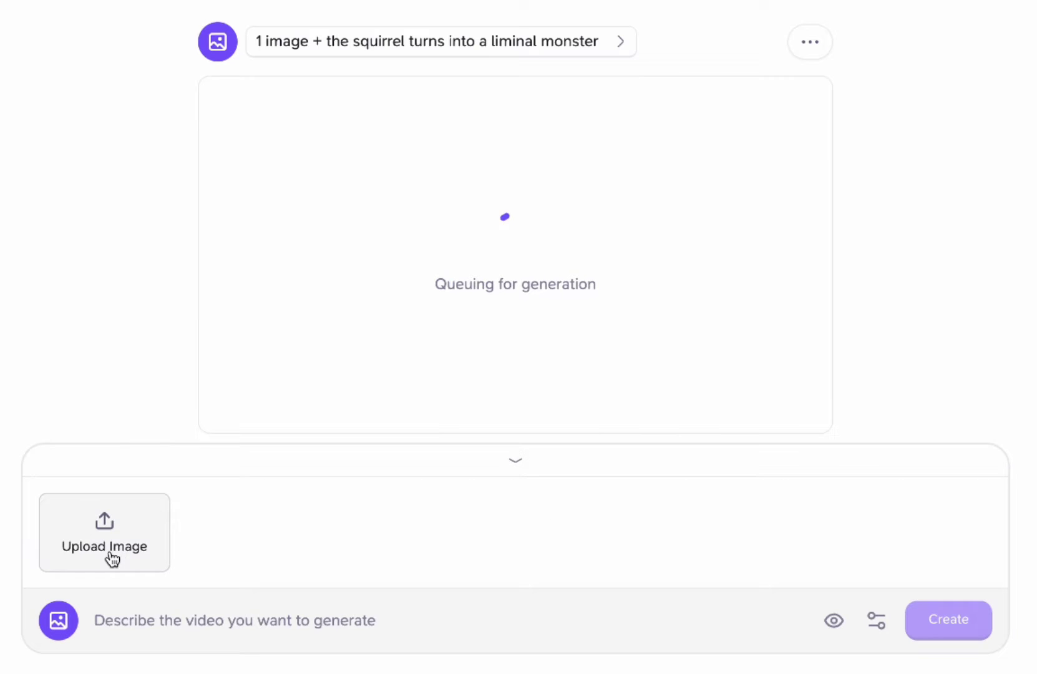
{"action": "left_click", "coordinate": [107, 557]}
{"action": "double_click", "coordinate": [231, 27]}
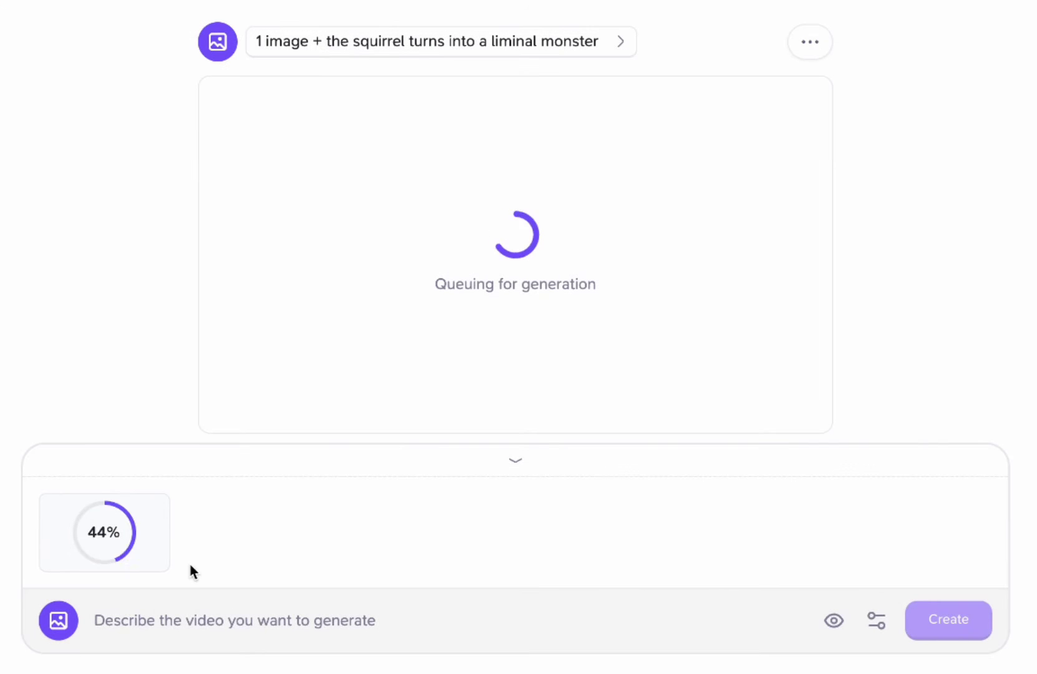
{"action": "left_click", "coordinate": [190, 614]}
{"action": "type", "text": "the squirrel morphs into being made of syrup and butter, liquid squirrel, jello-blobby squirrel"}
{"action": "left_click", "coordinate": [948, 620]}
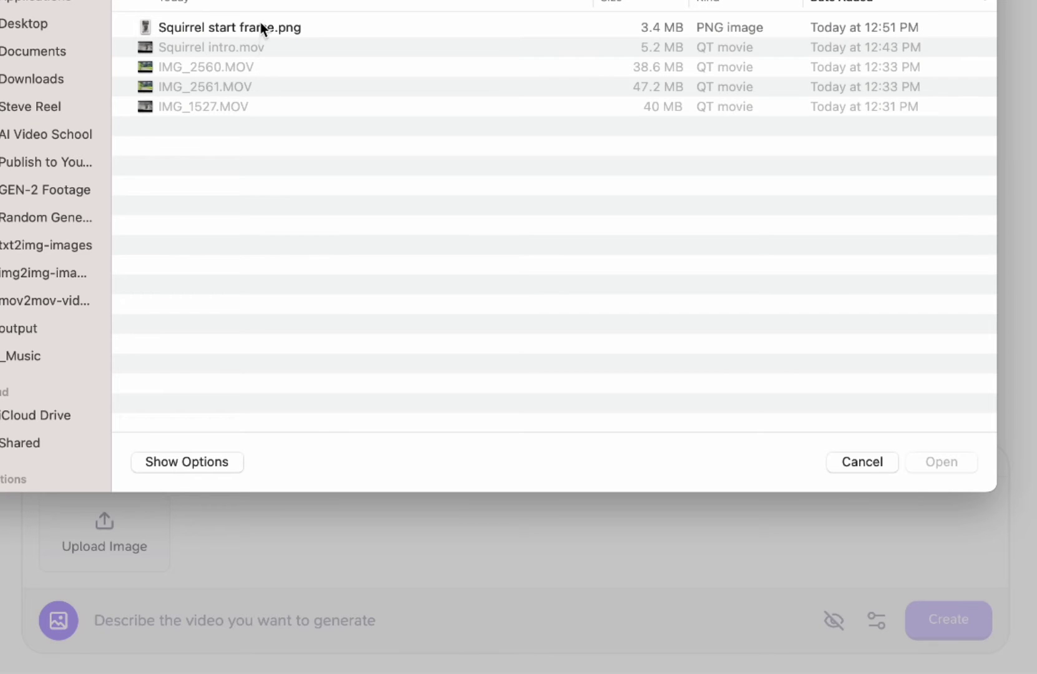
{"action": "double_click", "coordinate": [260, 27]}
Enter the 'the squirrel runs away' prompt and scroll through the generated results.
{"action": "left_click", "coordinate": [128, 627]}
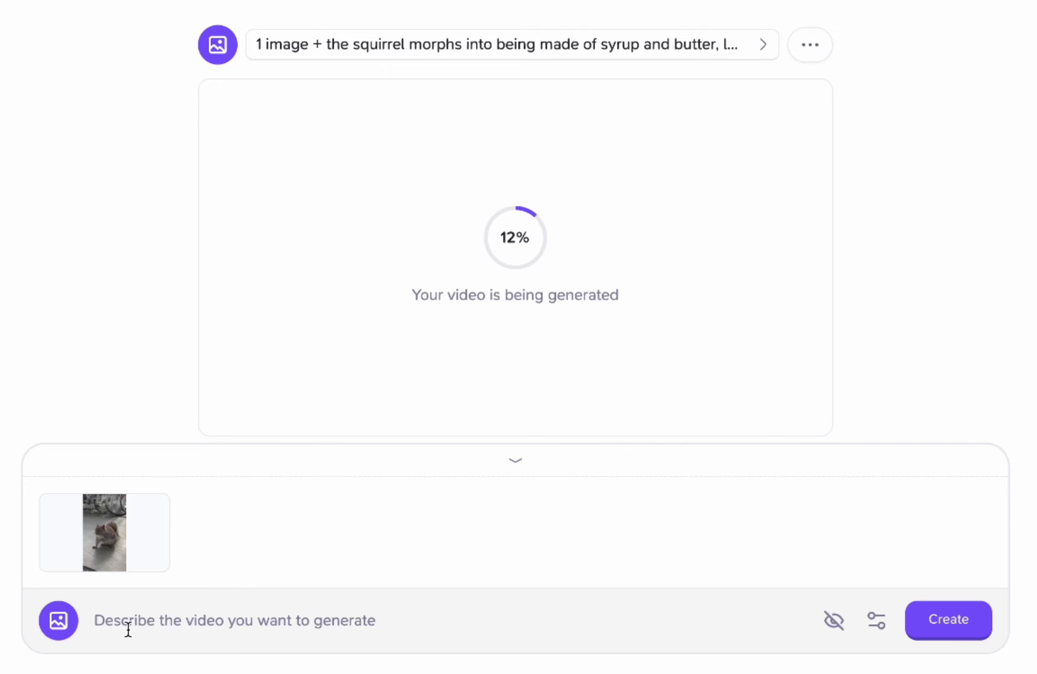
{"action": "type", "text": "the squirrel runs aw"}
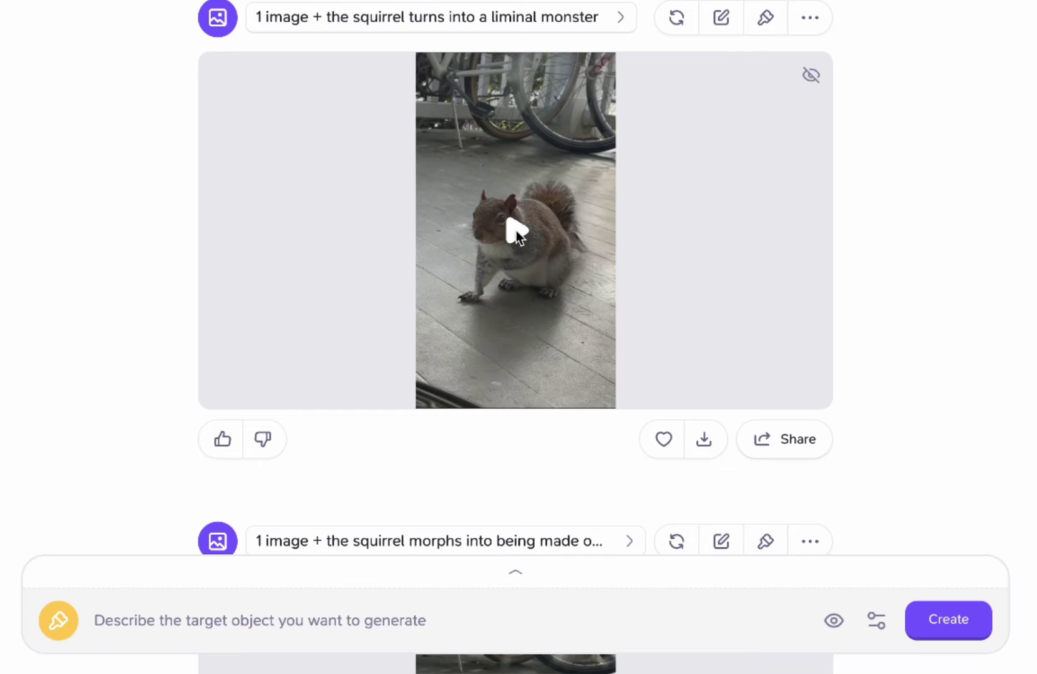
{"action": "left_click", "coordinate": [516, 231]}
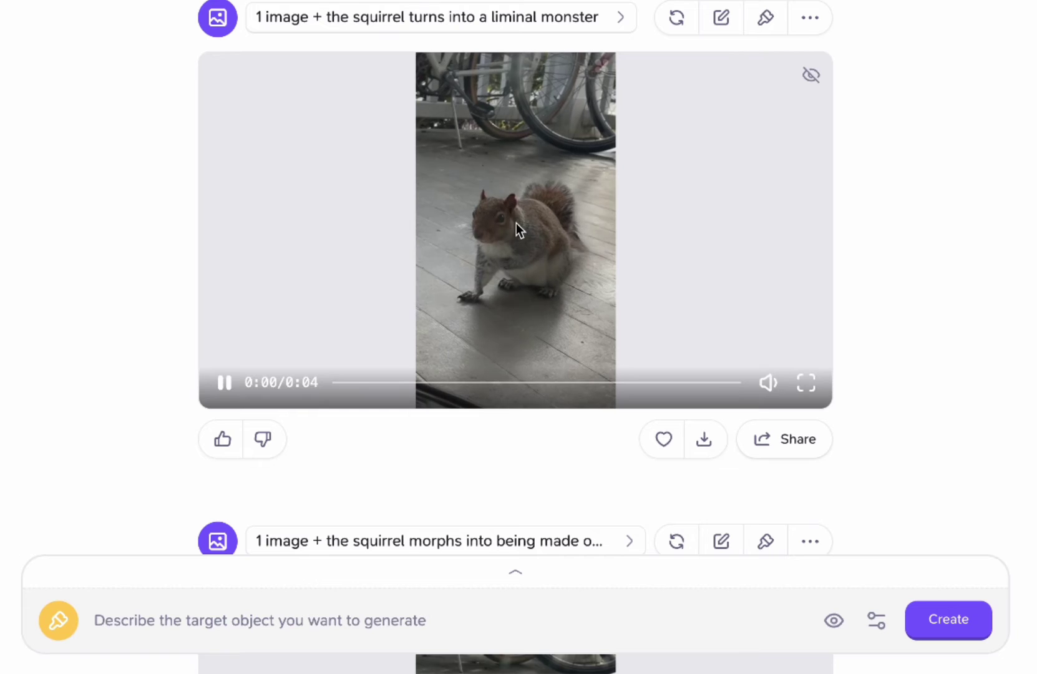
{"action": "scroll", "coordinate": [778, 211], "scroll_direction": "down", "scroll_amount": 5}
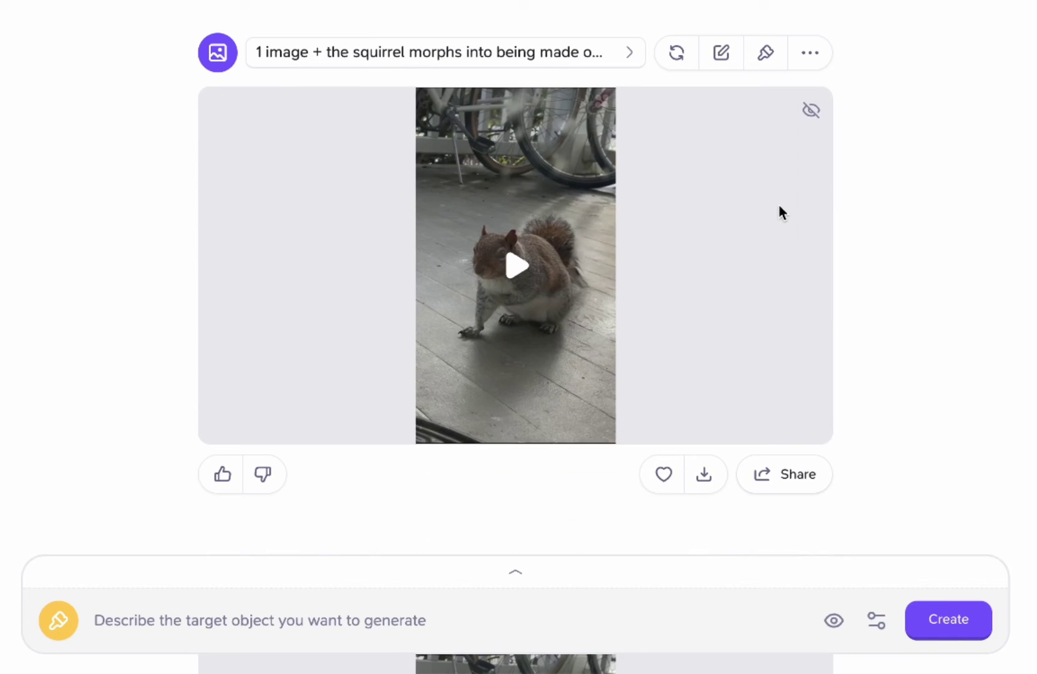
Play the syrup-and-butter and runs-away videos, then download the runs-away video.
{"action": "left_click", "coordinate": [518, 268]}
{"action": "scroll", "coordinate": [521, 269], "scroll_direction": "down", "scroll_amount": 3}
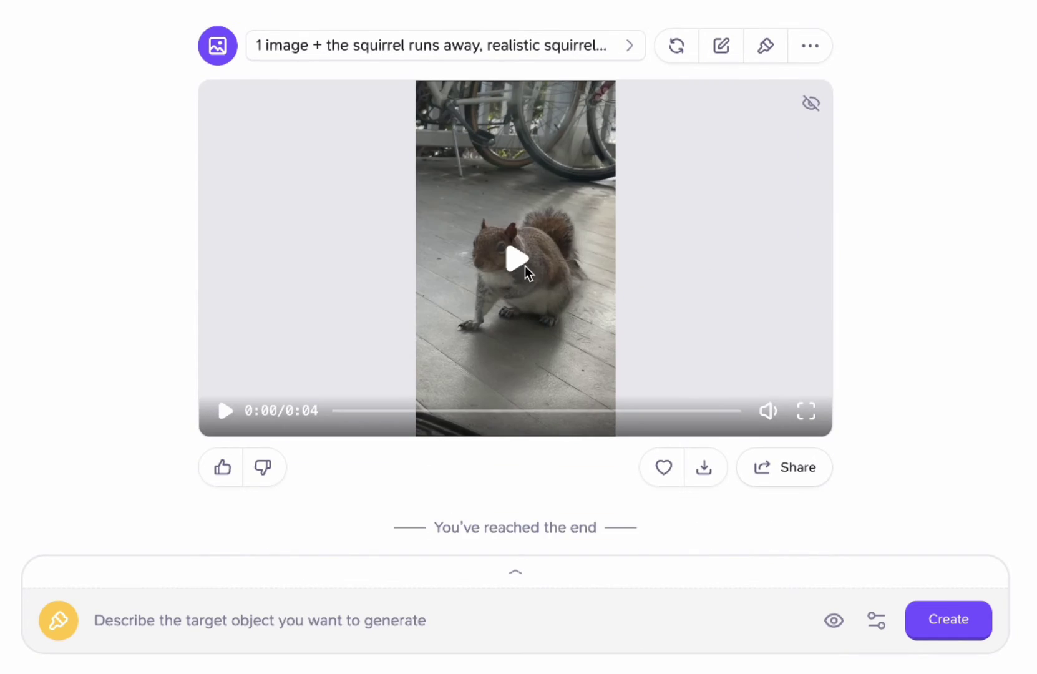
{"action": "left_click", "coordinate": [518, 269]}
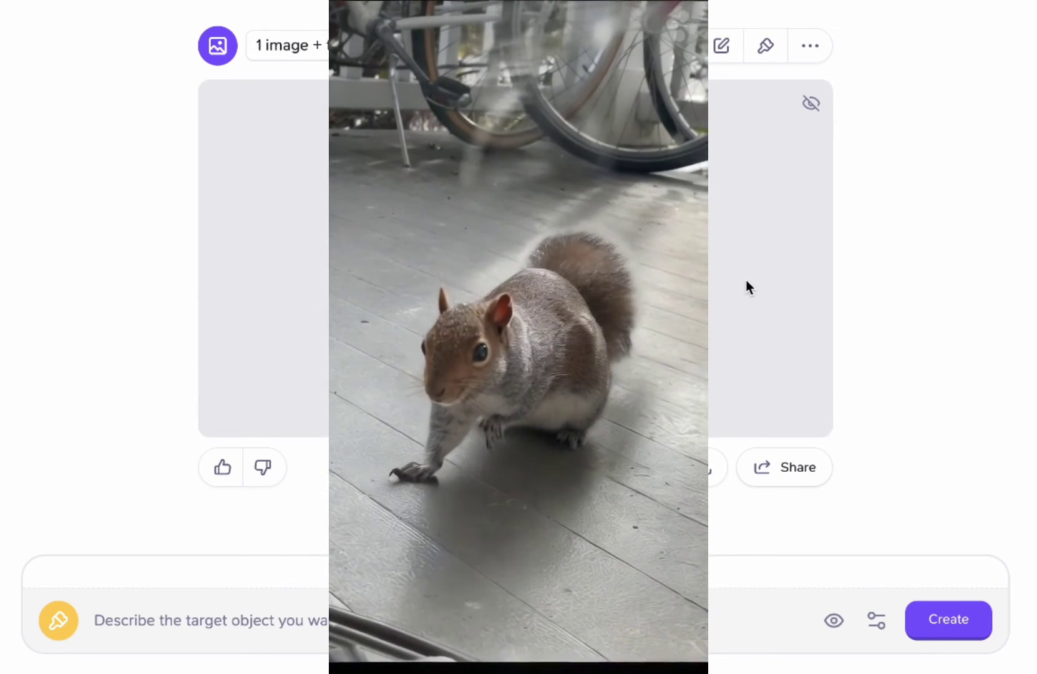
{"action": "left_click", "coordinate": [507, 267]}
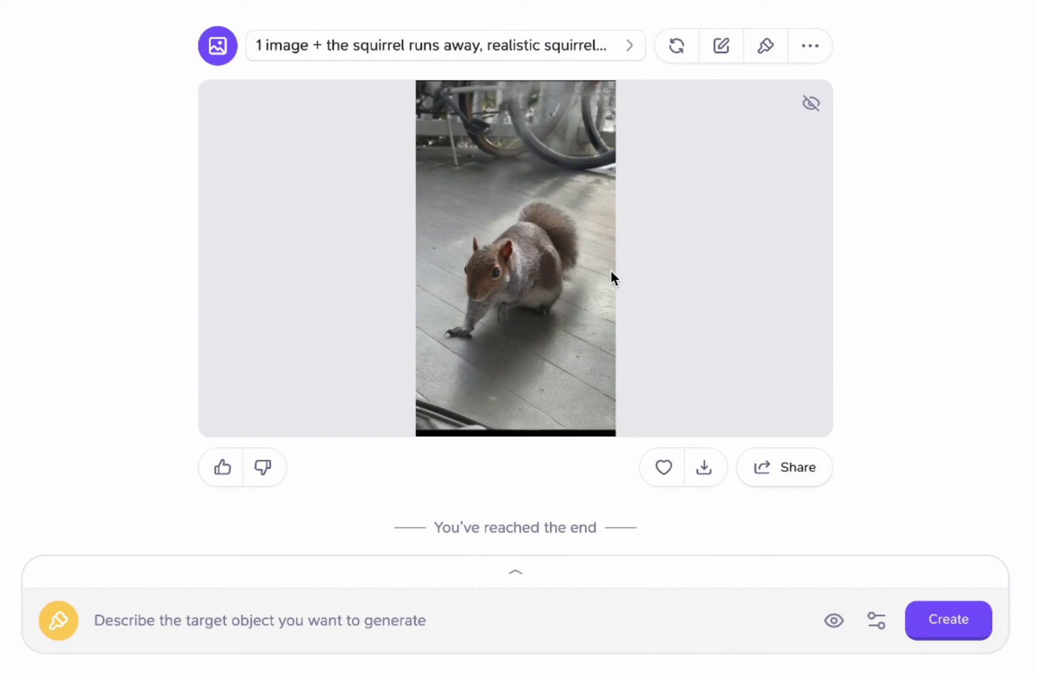
{"action": "left_click", "coordinate": [611, 269]}
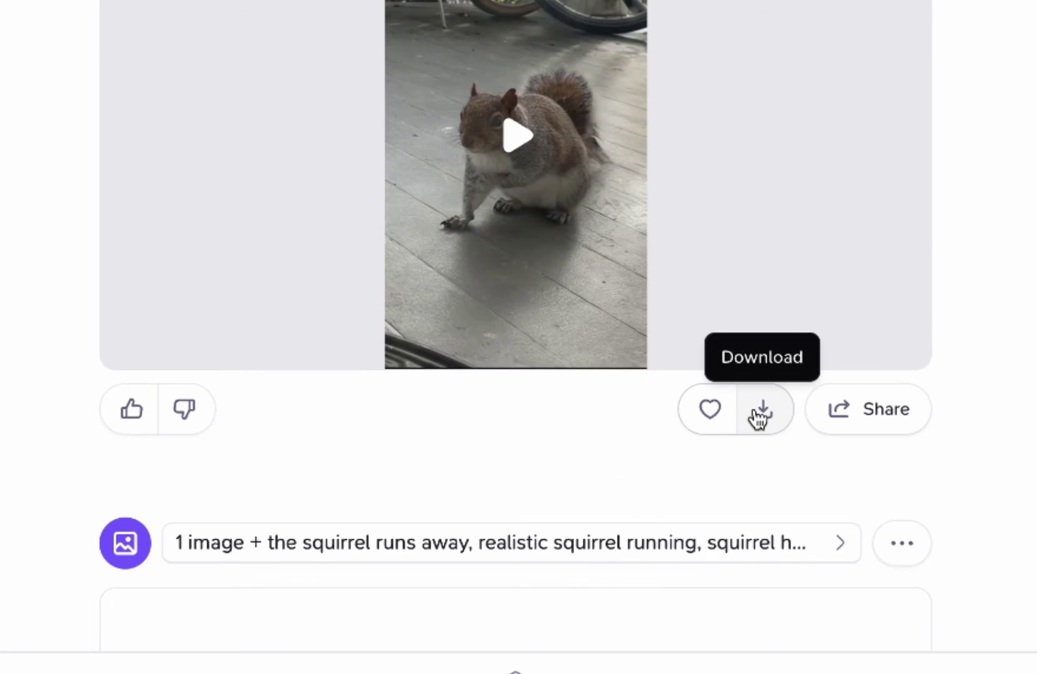
{"action": "left_click", "coordinate": [755, 409]}
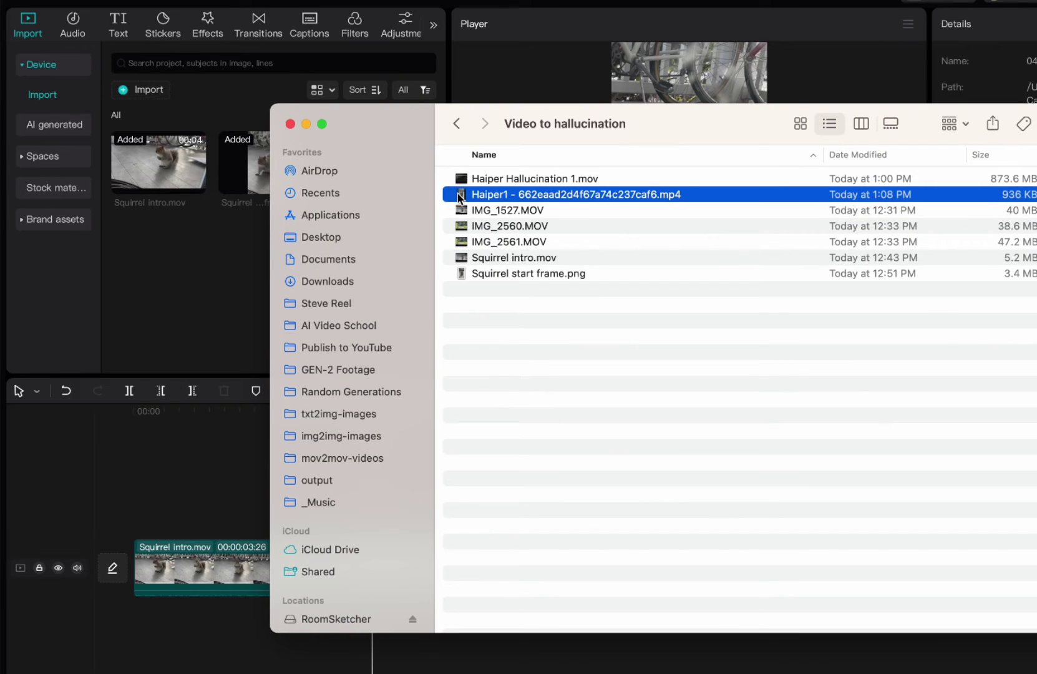
Import the Haiper1 video and place it at the end of the timeline.
{"action": "left_click_drag", "start_coordinate": [459, 198], "coordinate": [202, 273]}
{"action": "left_click", "coordinate": [212, 328]}
{"action": "left_click_drag", "start_coordinate": [372, 163], "coordinate": [498, 570]}
Jump to the end of the Haiper1 clip, play back, and export that frame as a still.
{"action": "left_click", "coordinate": [534, 413]}
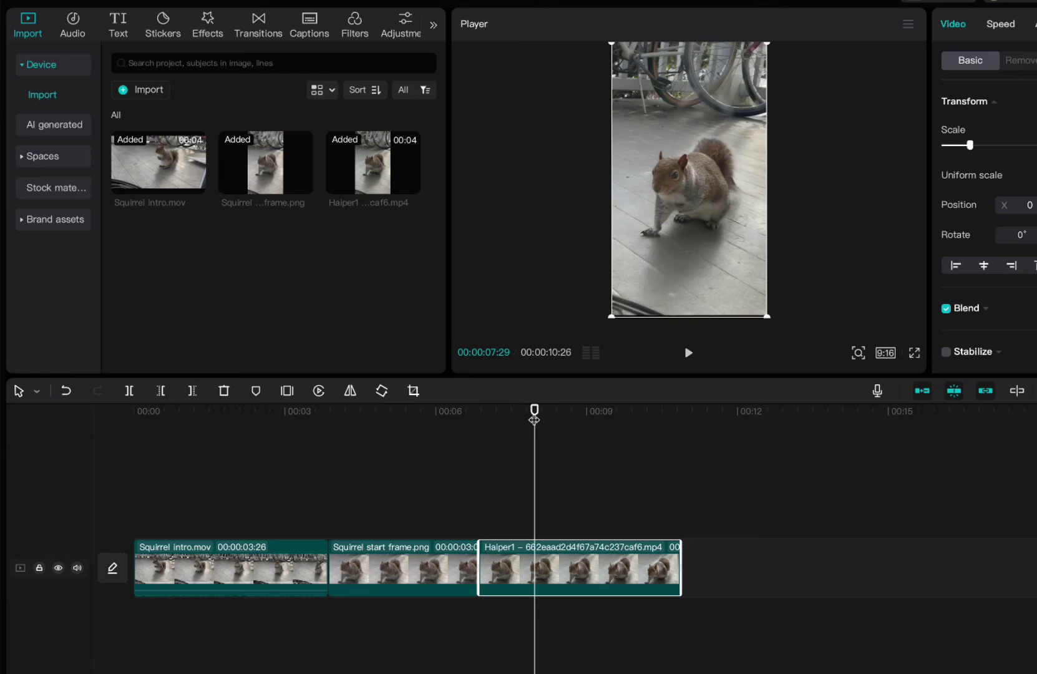
{"action": "key", "text": "Down"}
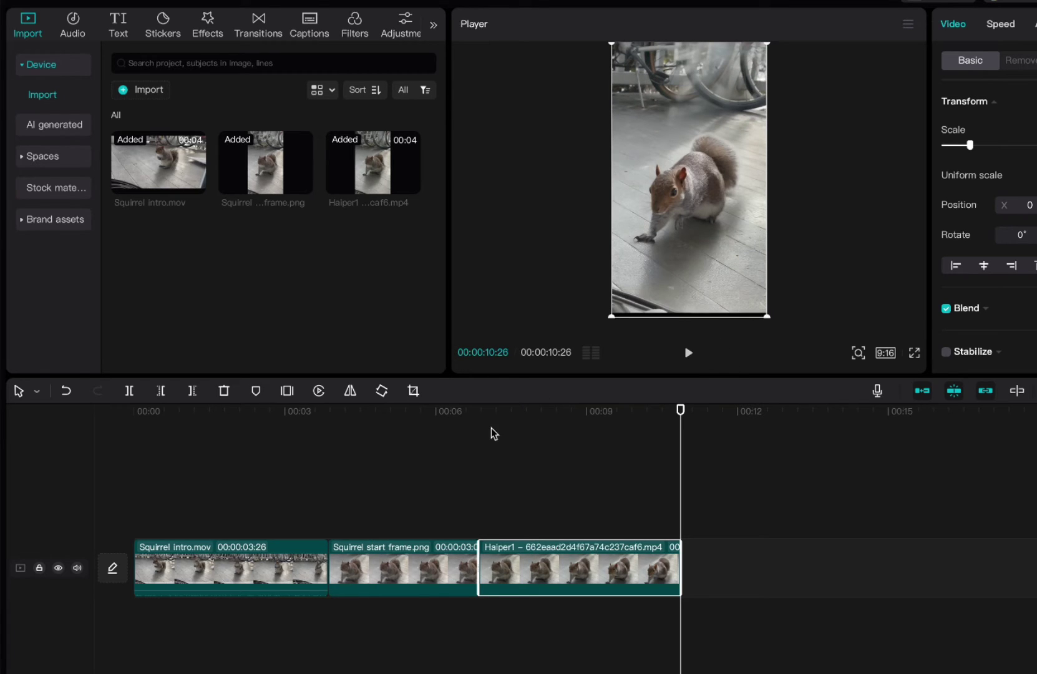
{"action": "left_click", "coordinate": [468, 440]}
{"action": "key", "text": "space"}
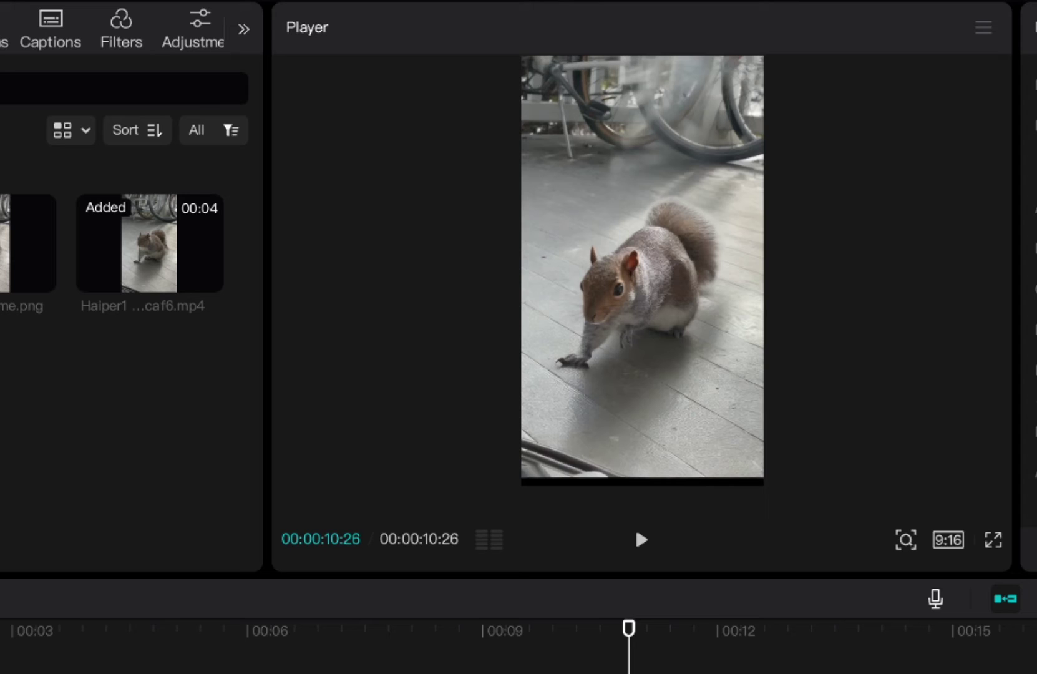
{"action": "left_click", "coordinate": [984, 30]}
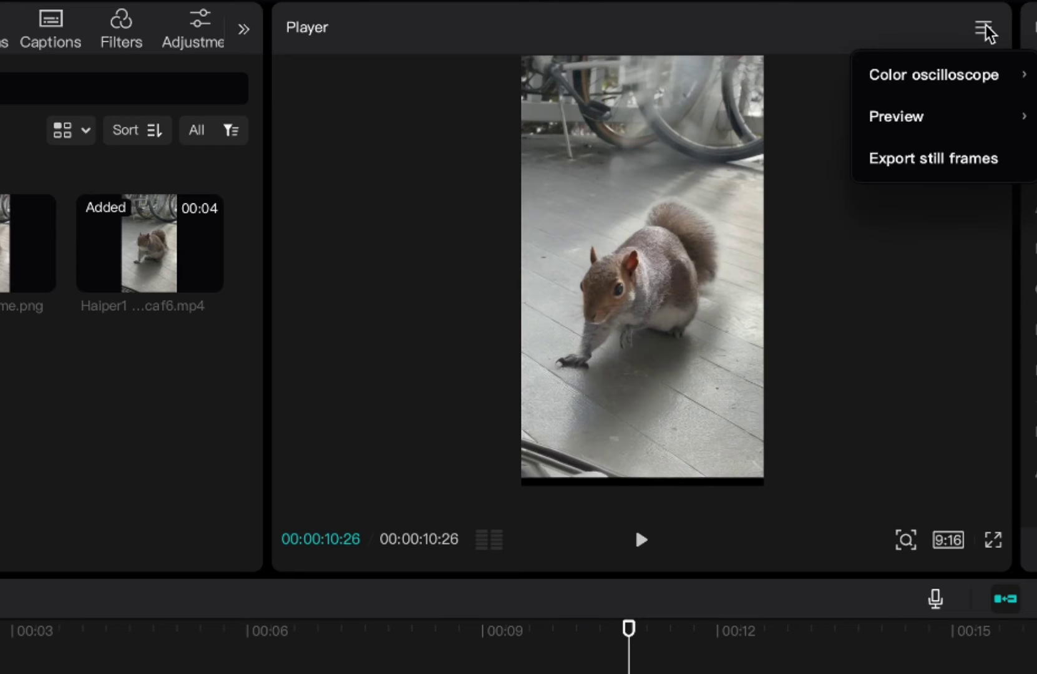
{"action": "left_click", "coordinate": [958, 160]}
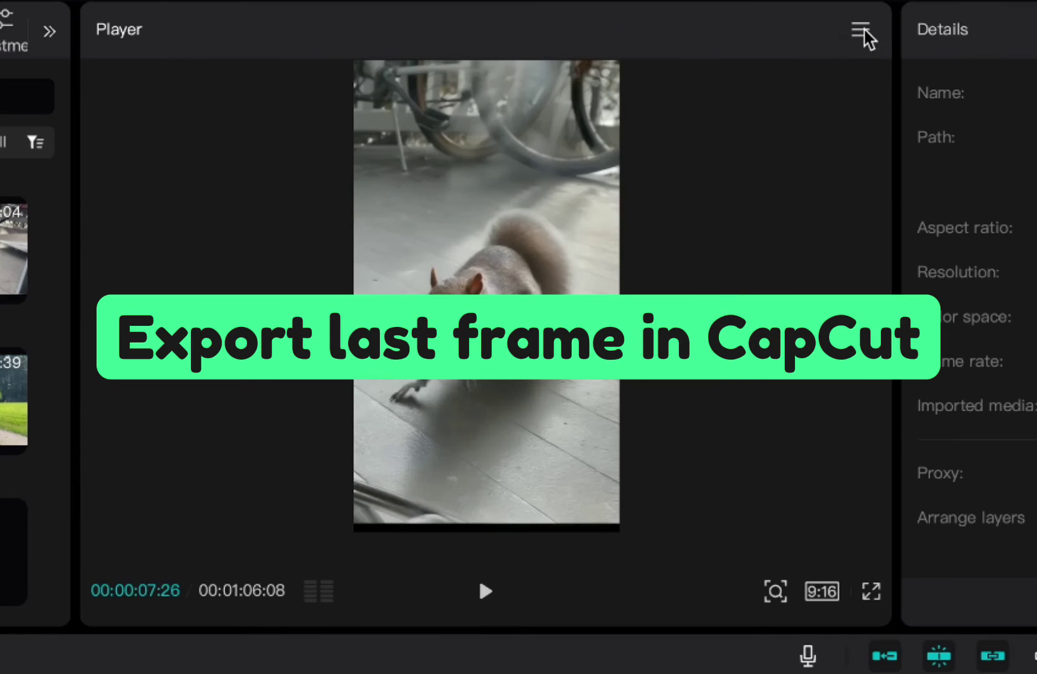
Move the playhead to 7:26 and open the player options to export that still frame.
{"action": "left_click", "coordinate": [873, 16]}
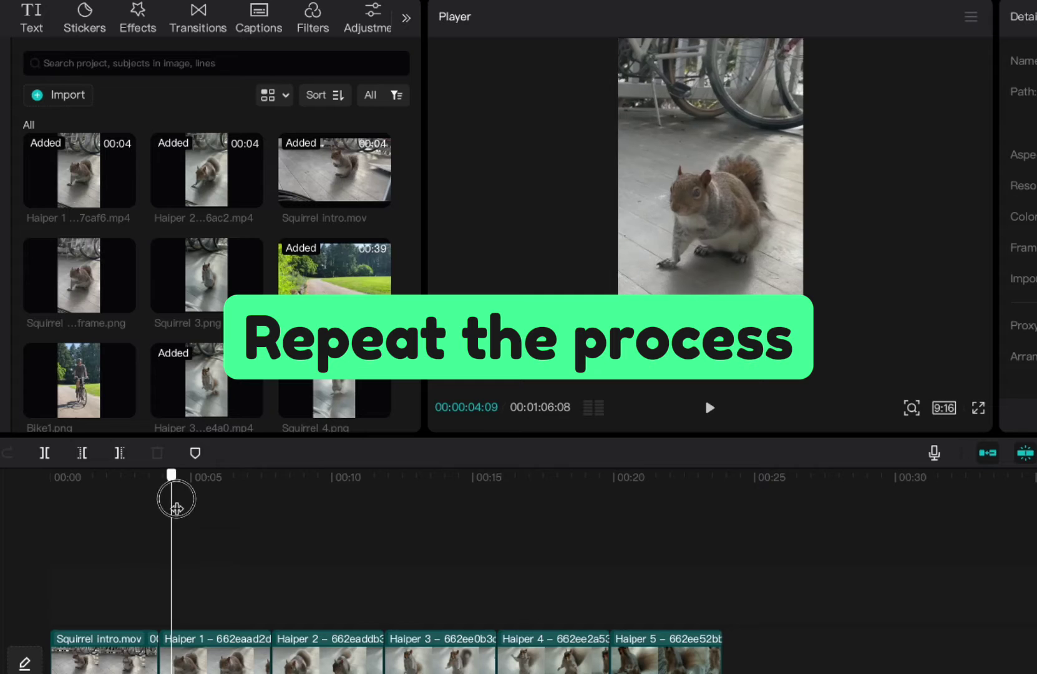
{"action": "left_click_drag", "start_coordinate": [169, 493], "coordinate": [271, 521]}
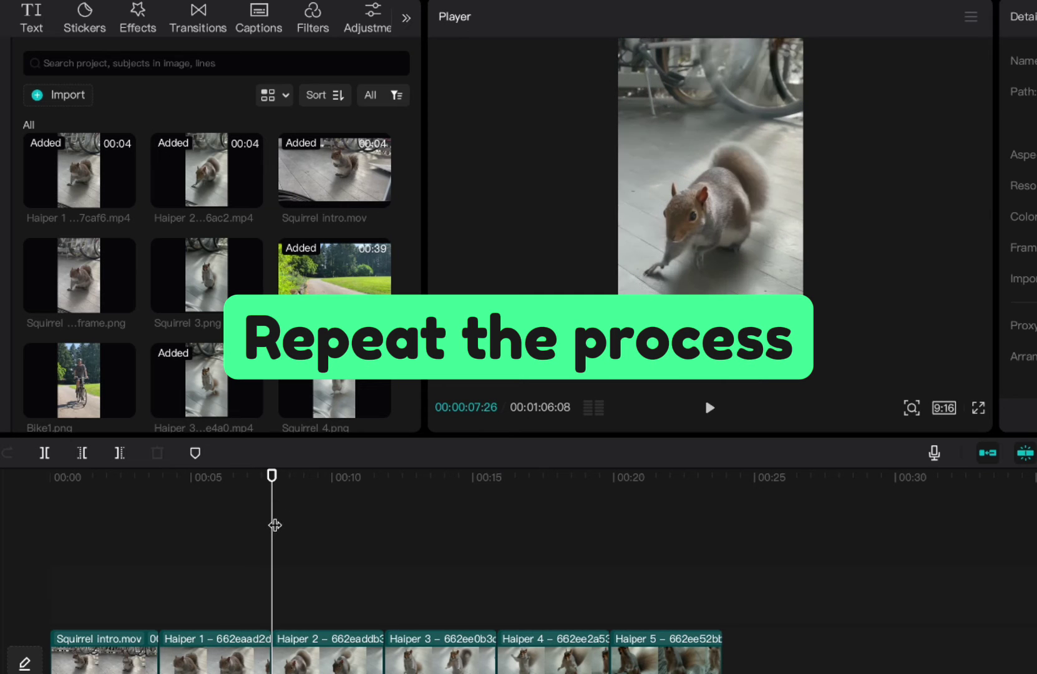
{"action": "left_click", "coordinate": [971, 17]}
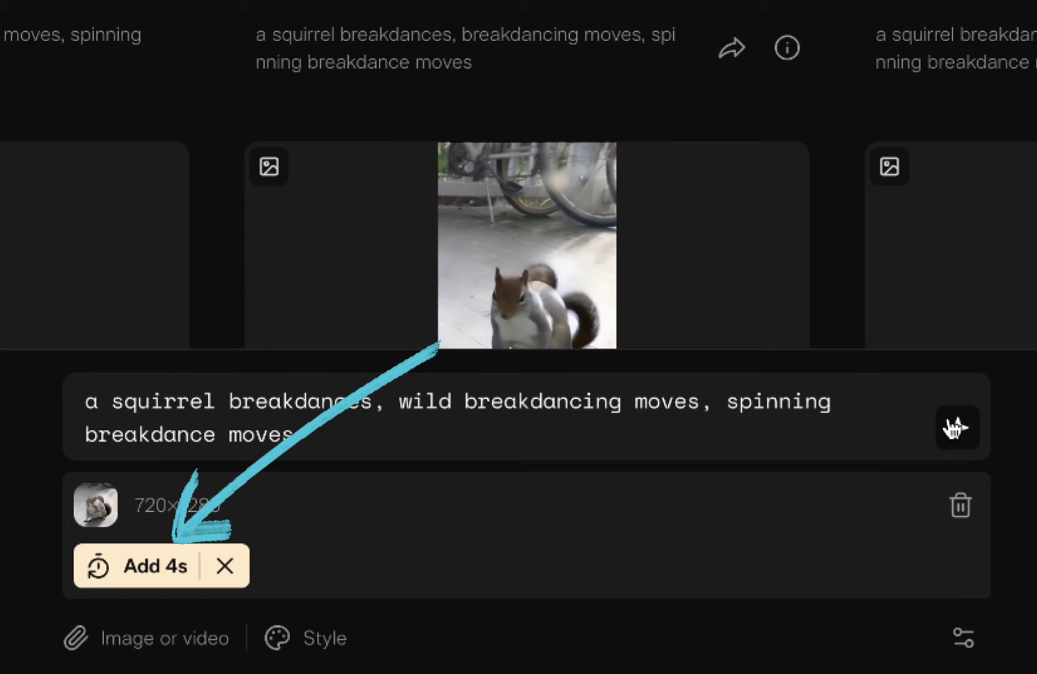
Generate the 4-second extension of the breakdancing squirrel video.
{"action": "left_click", "coordinate": [957, 428]}
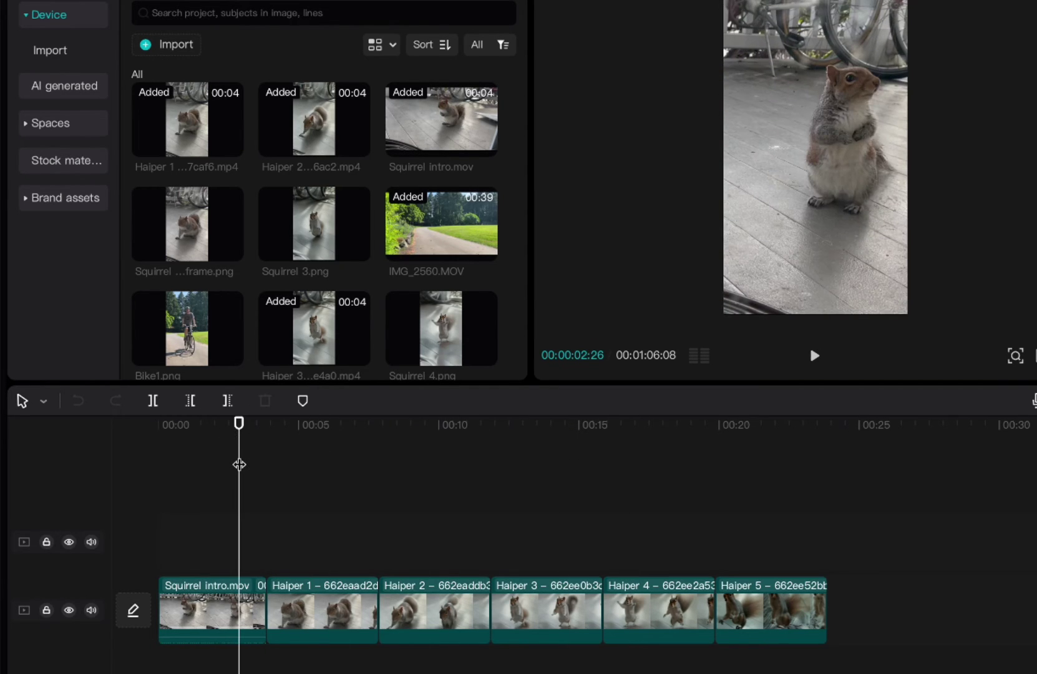
Preview the timeline, then set the Haiper 2 clip's speed to 1.6x.
{"action": "key", "text": "space"}
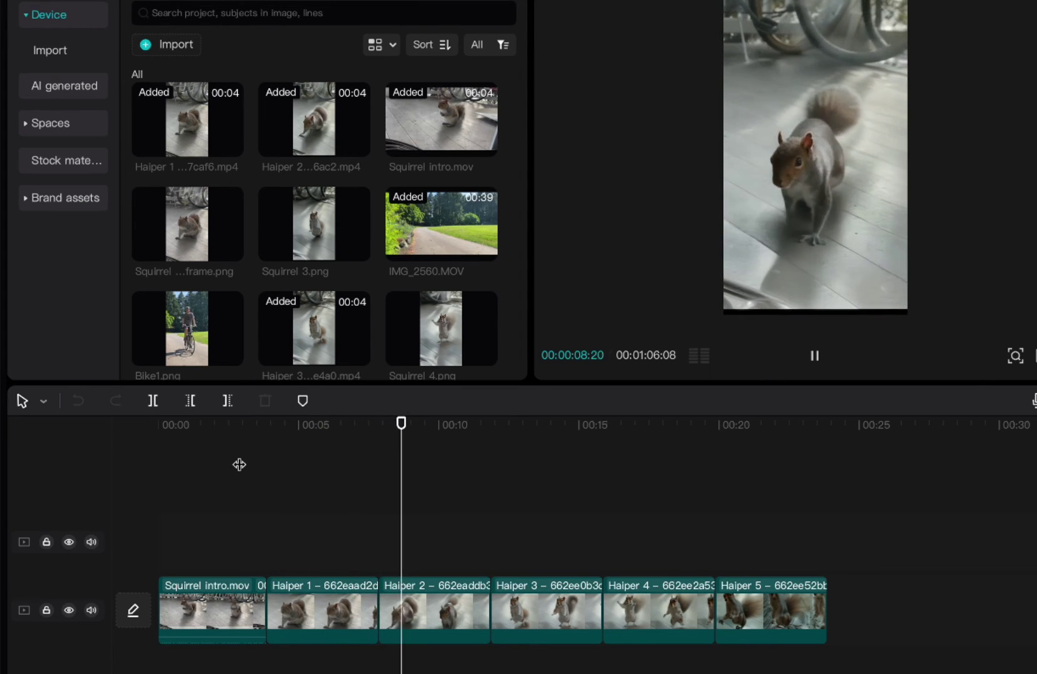
{"action": "key", "text": "space"}
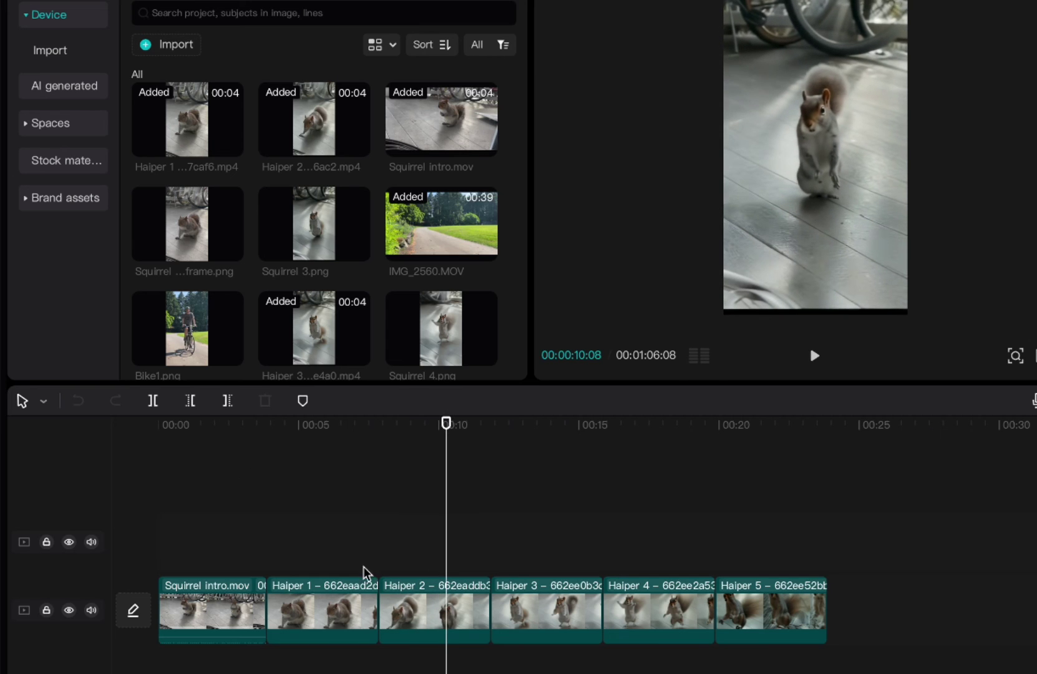
{"action": "left_click", "coordinate": [413, 611]}
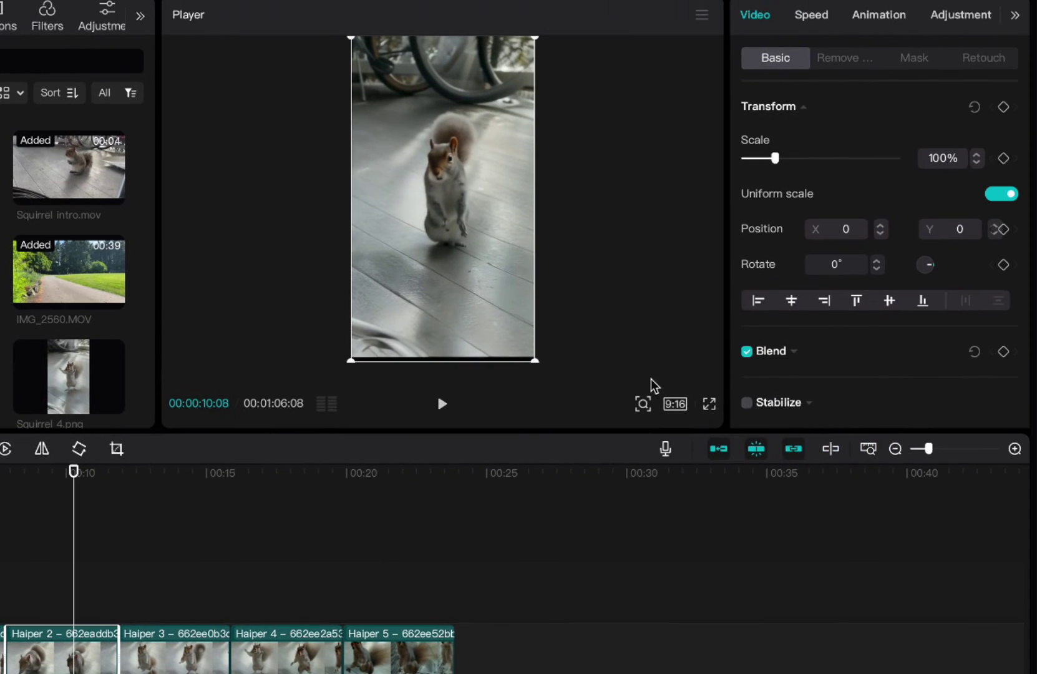
{"action": "left_click", "coordinate": [819, 18]}
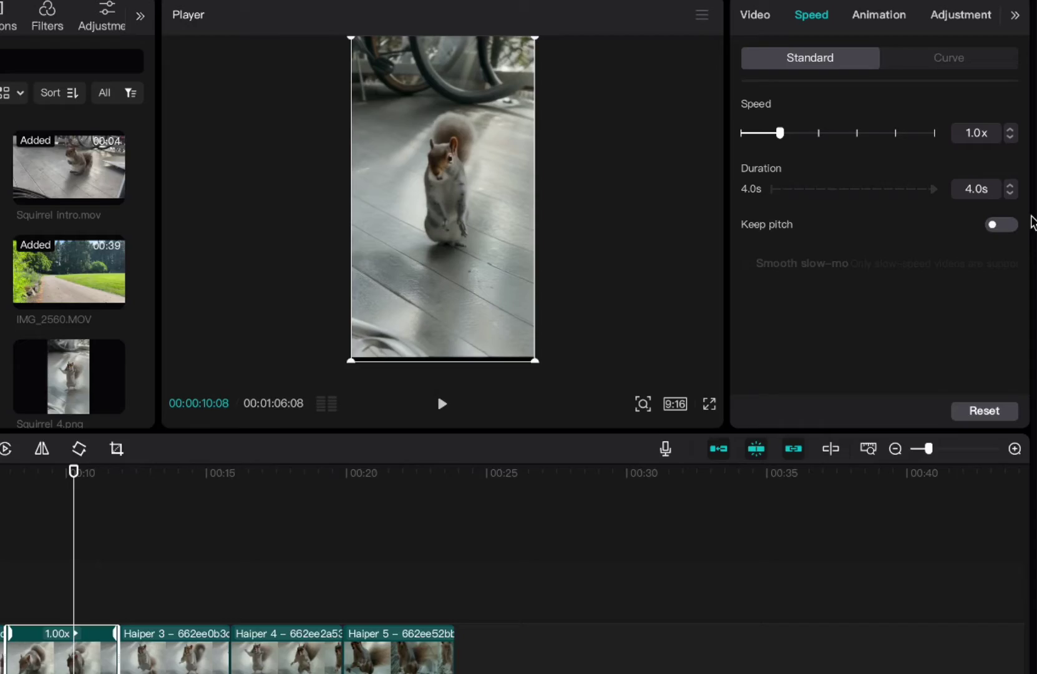
{"action": "left_click", "coordinate": [980, 133]}
{"action": "type", "text": "1.6"}
{"action": "key", "text": "Return"}
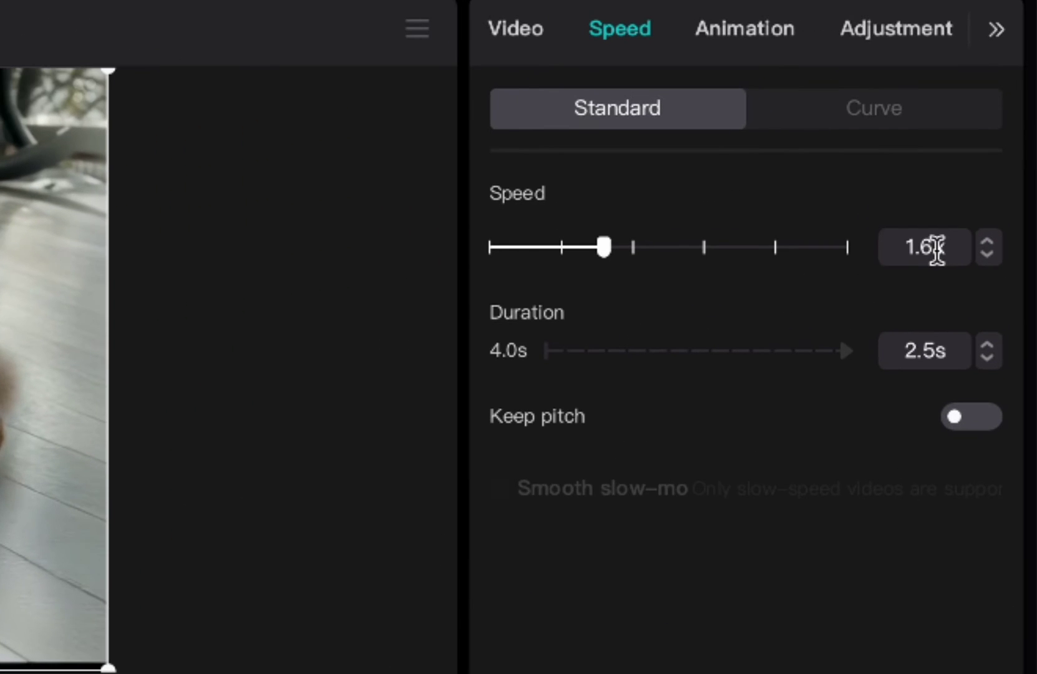
Raise the Haiper 2 speed to 2x, then set its duration to 3.0s.
{"action": "left_click_drag", "start_coordinate": [937, 249], "coordinate": [891, 247]}
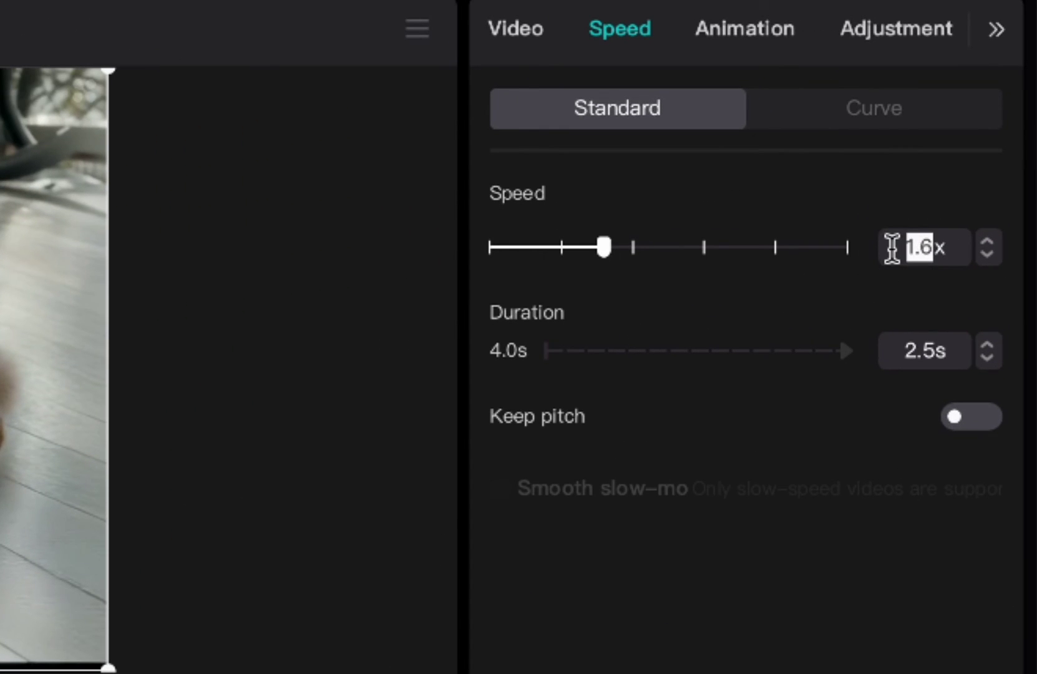
{"action": "type", "text": "2"}
{"action": "key", "text": "Return"}
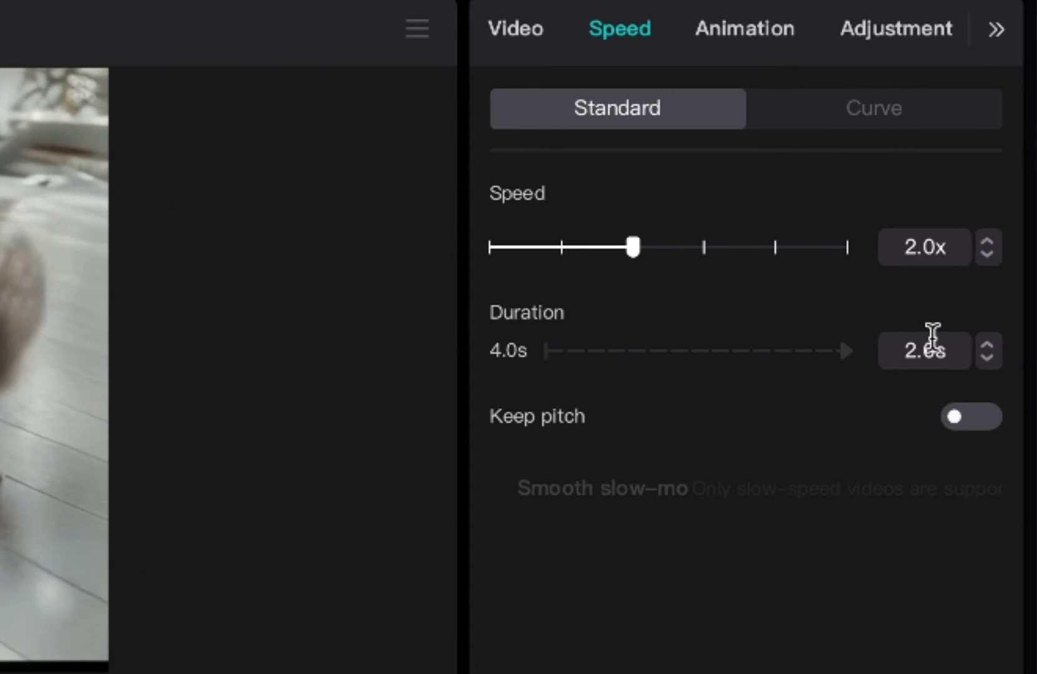
{"action": "left_click_drag", "start_coordinate": [916, 352], "coordinate": [877, 353]}
{"action": "type", "text": "3"}
{"action": "key", "text": "Return"}
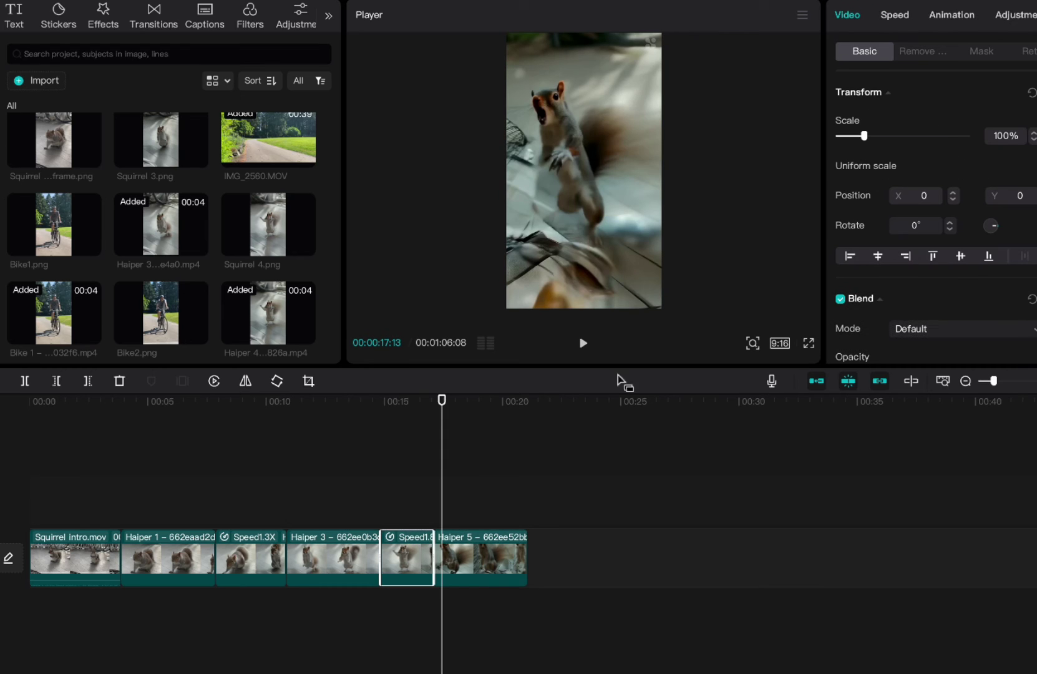
Bring up the Audio library's sound effects categories.
{"action": "left_click", "coordinate": [895, 14]}
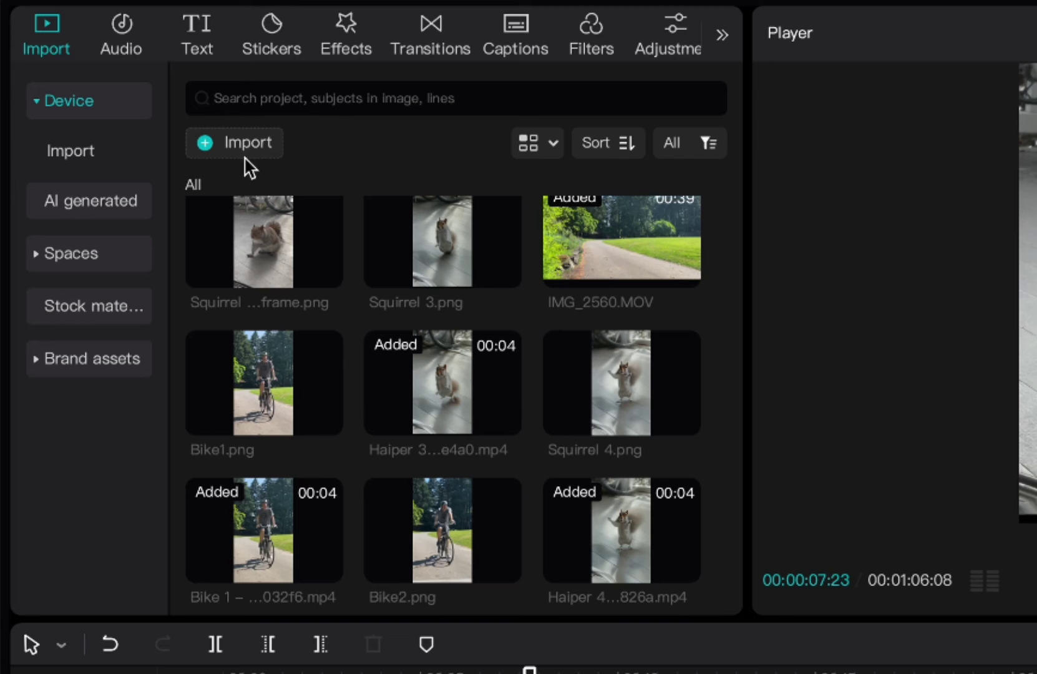
{"action": "left_click", "coordinate": [124, 35]}
{"action": "left_click", "coordinate": [81, 159]}
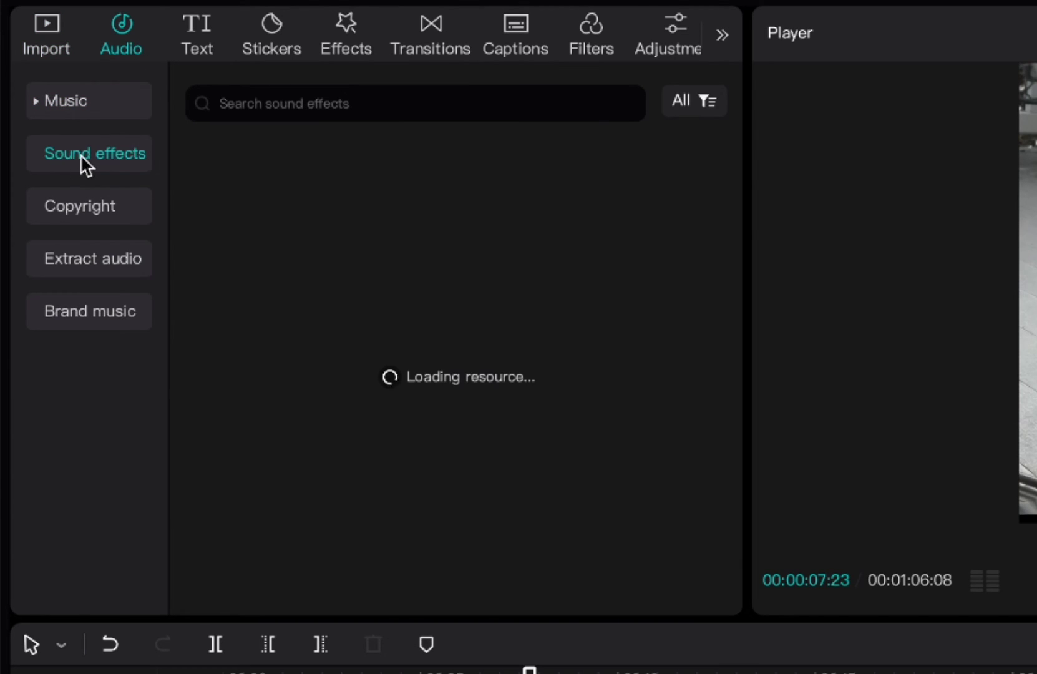
{"action": "left_click", "coordinate": [69, 103]}
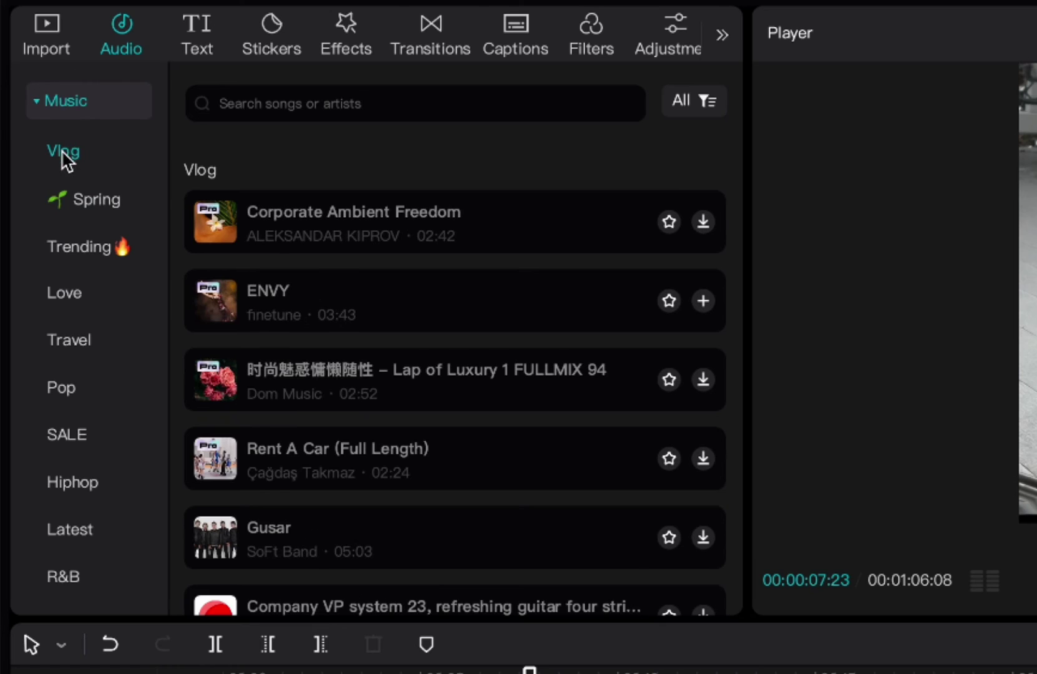
{"action": "left_click", "coordinate": [45, 101]}
{"action": "left_click", "coordinate": [52, 153]}
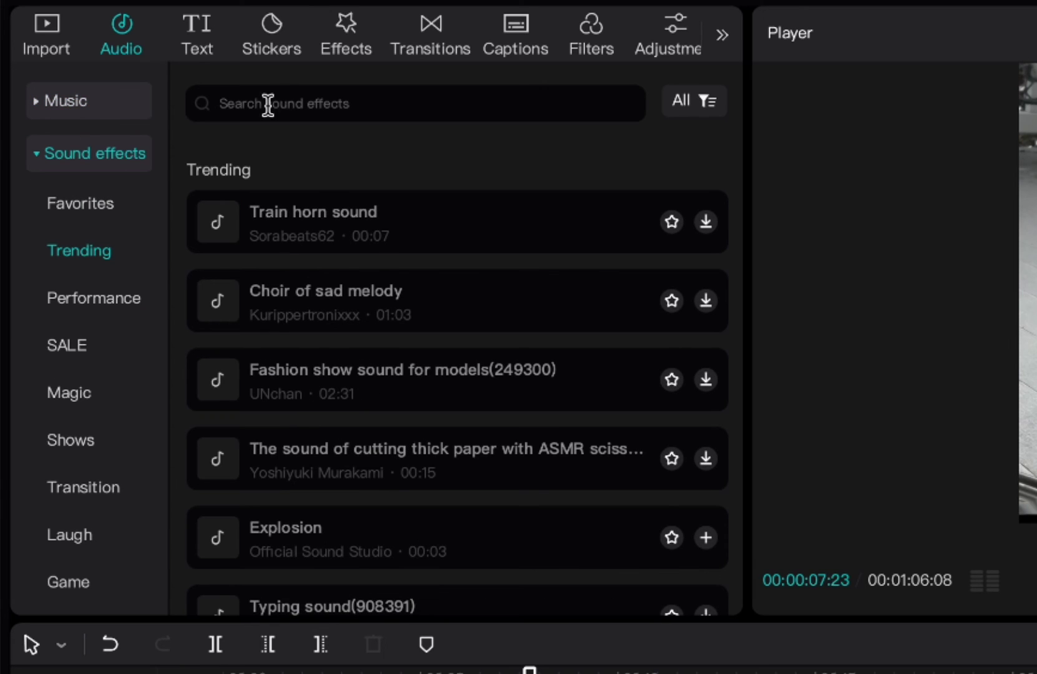
Search sound effects for 'creepy' and place Creepy Sinister scene sound beneath the squirrel clips.
{"action": "left_click", "coordinate": [283, 98]}
{"action": "type", "text": "creepy"}
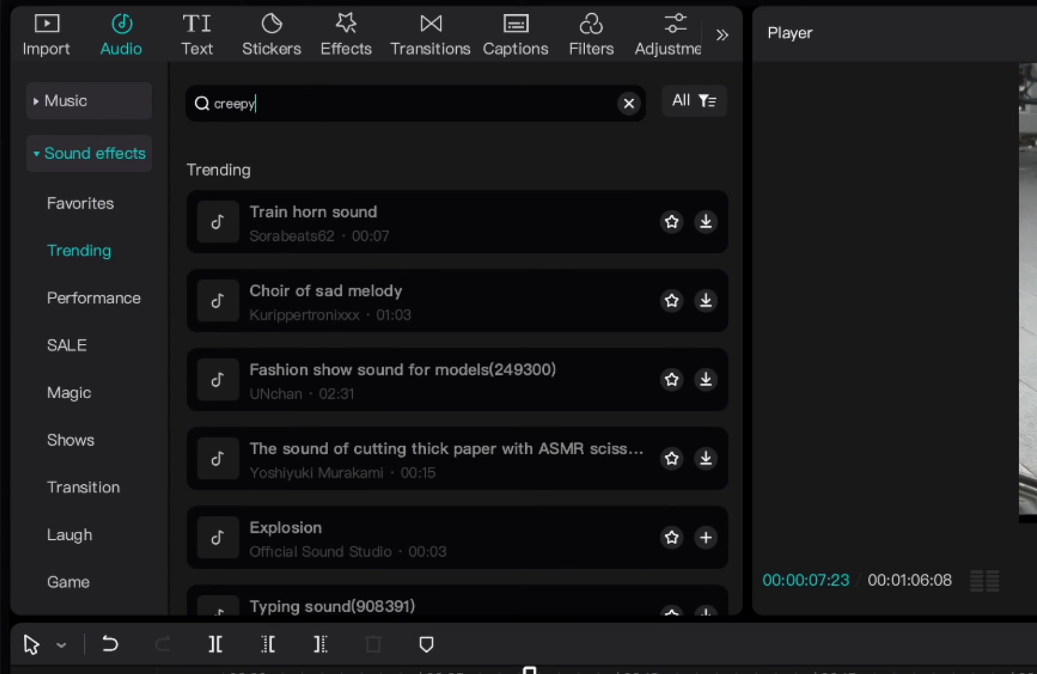
{"action": "key", "text": "Return"}
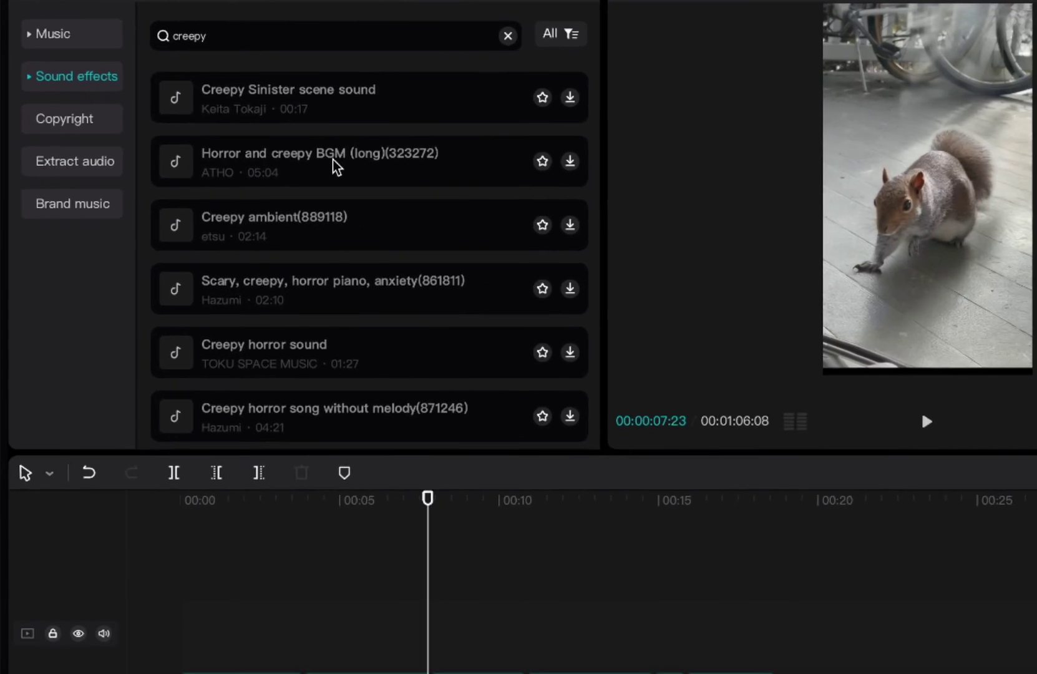
{"action": "left_click_drag", "start_coordinate": [431, 171], "coordinate": [556, 673]}
{"action": "left_click_drag", "start_coordinate": [374, 583], "coordinate": [324, 602]}
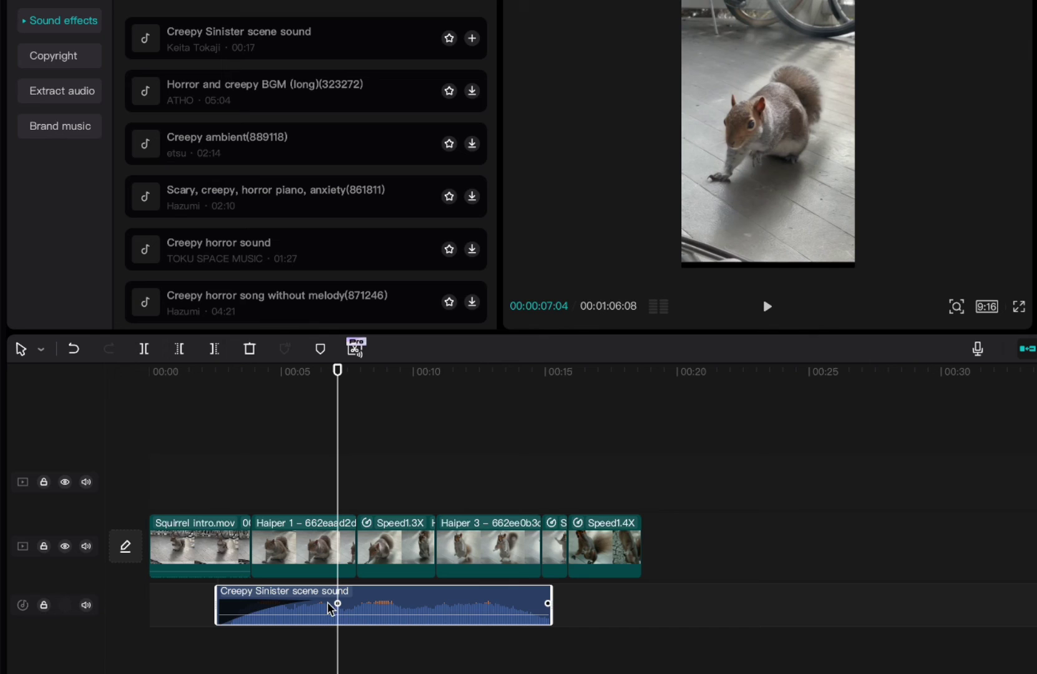